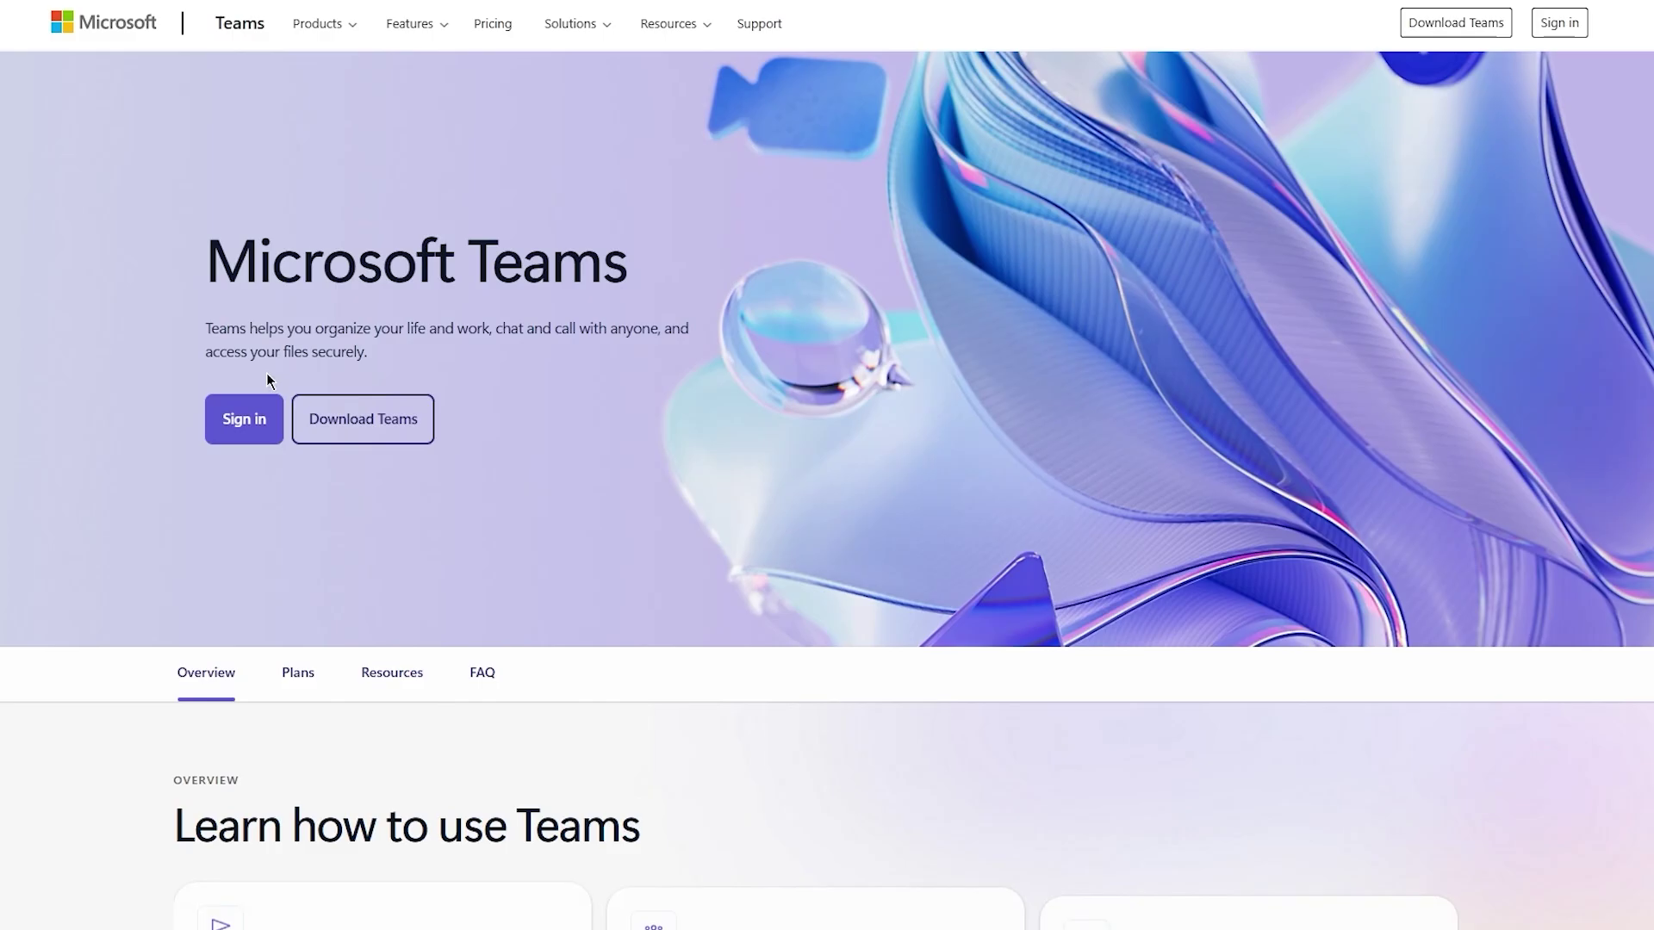
Sign in on the Teams website and load the Unknown conversation in Chat
{"action": "left_click", "coordinate": [249, 428]}
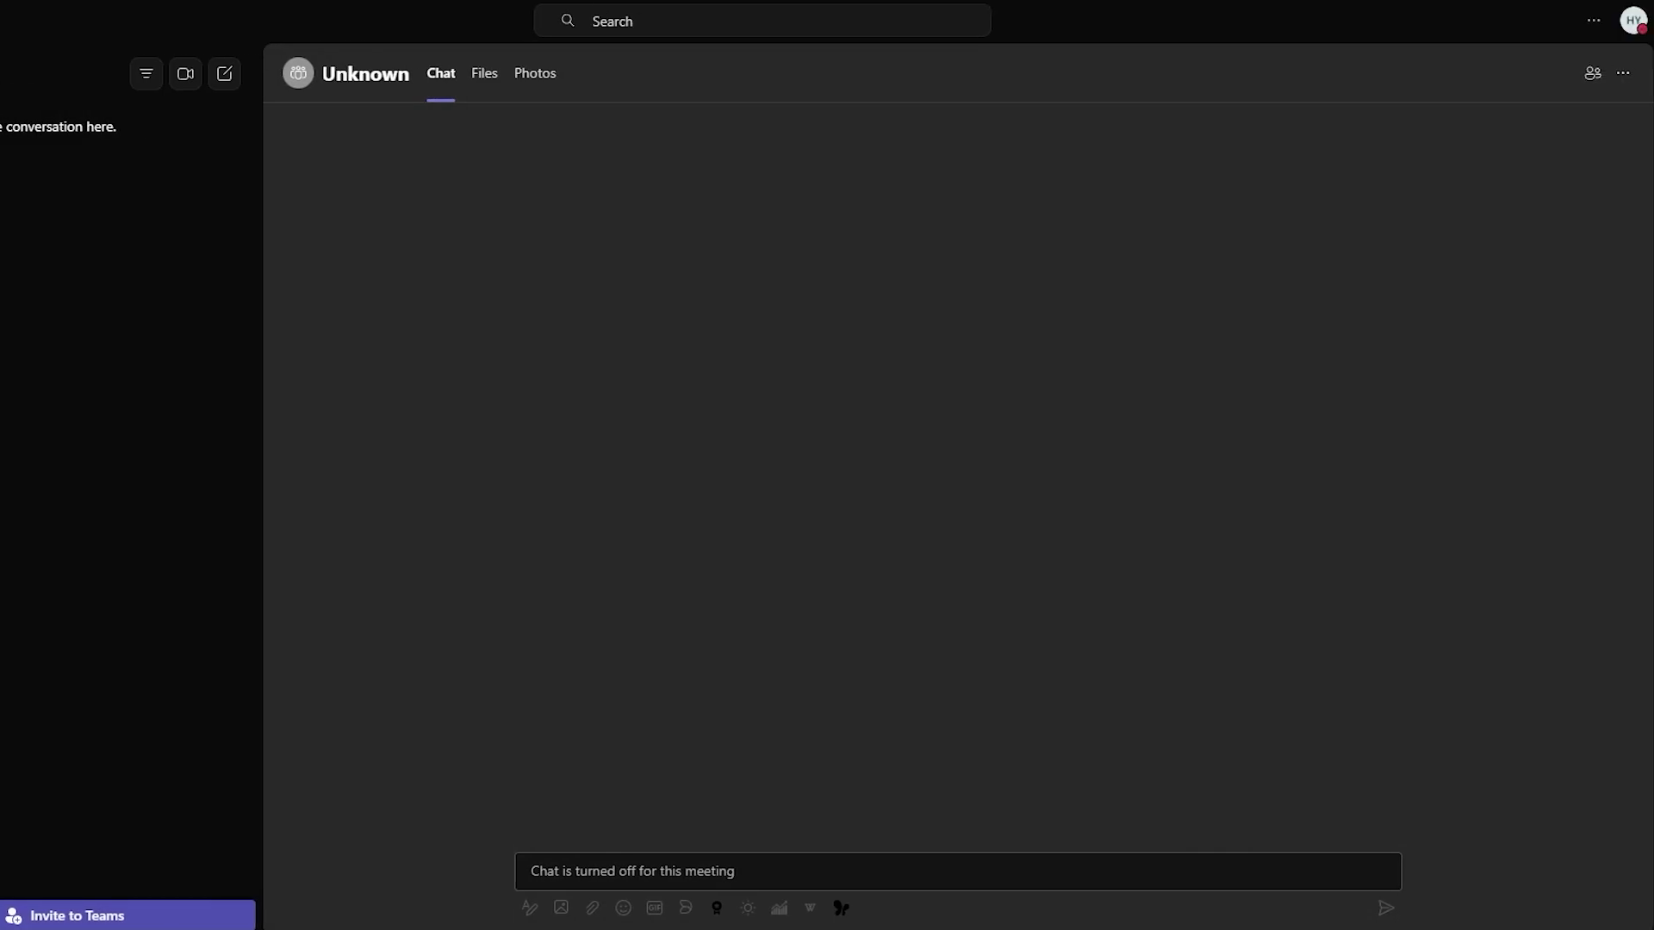
Sign out of the Teams account from the profile menu, confirming the prompt
{"action": "left_click", "coordinate": [1634, 22]}
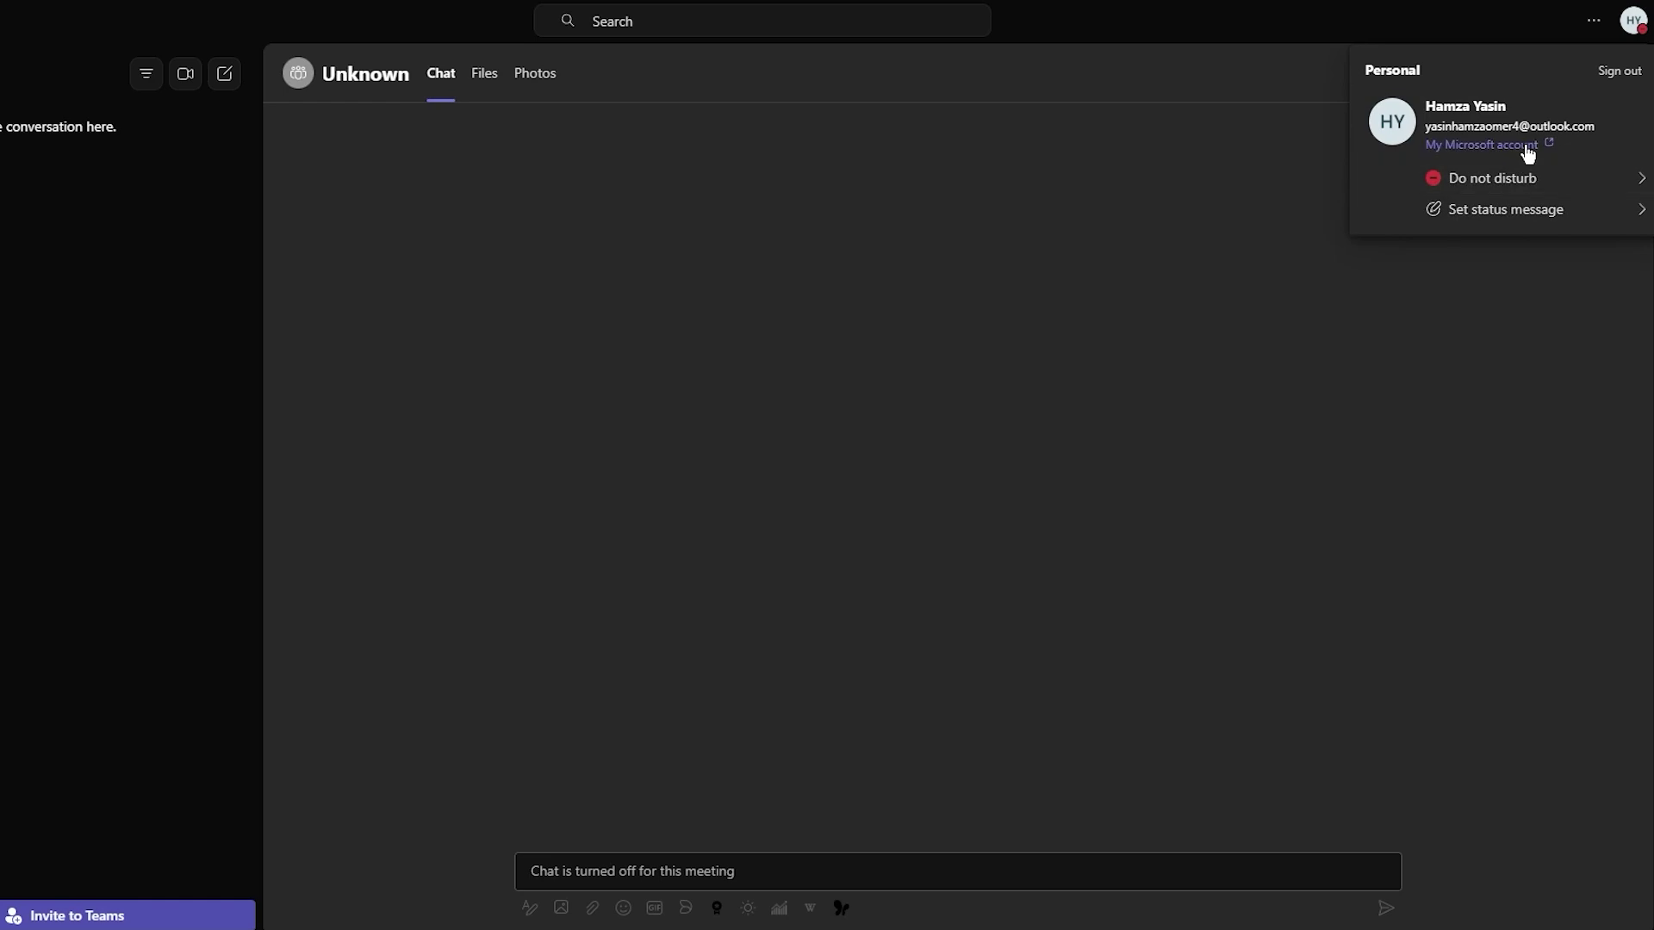
{"action": "left_click", "coordinate": [1619, 71]}
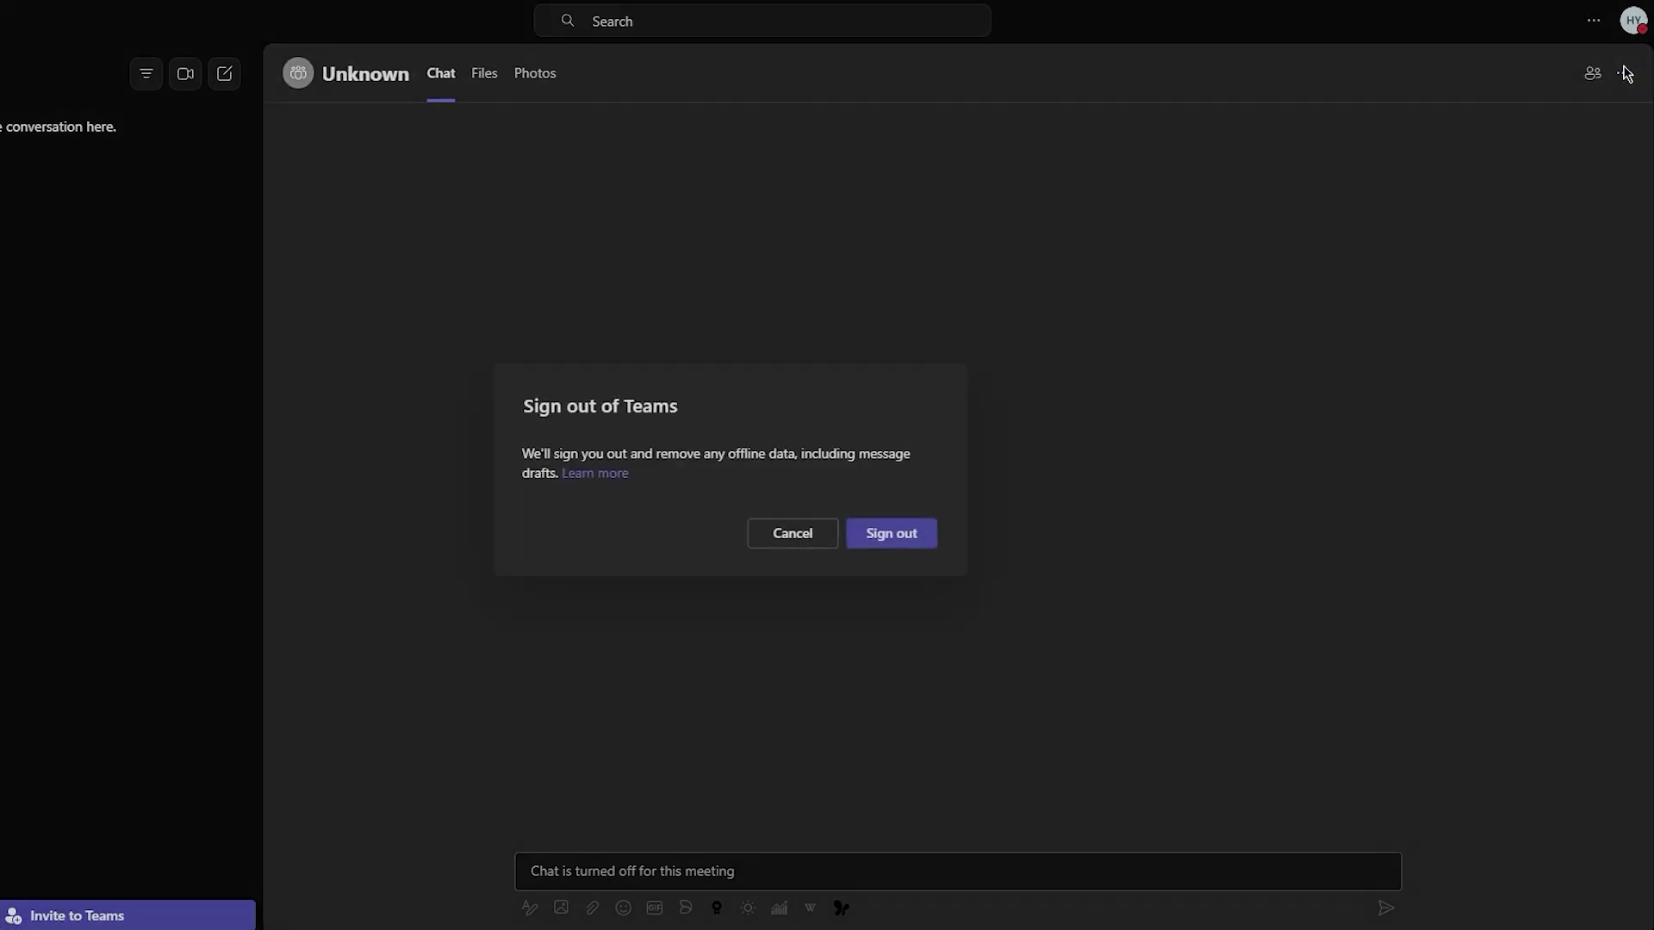
{"action": "left_click", "coordinate": [896, 534]}
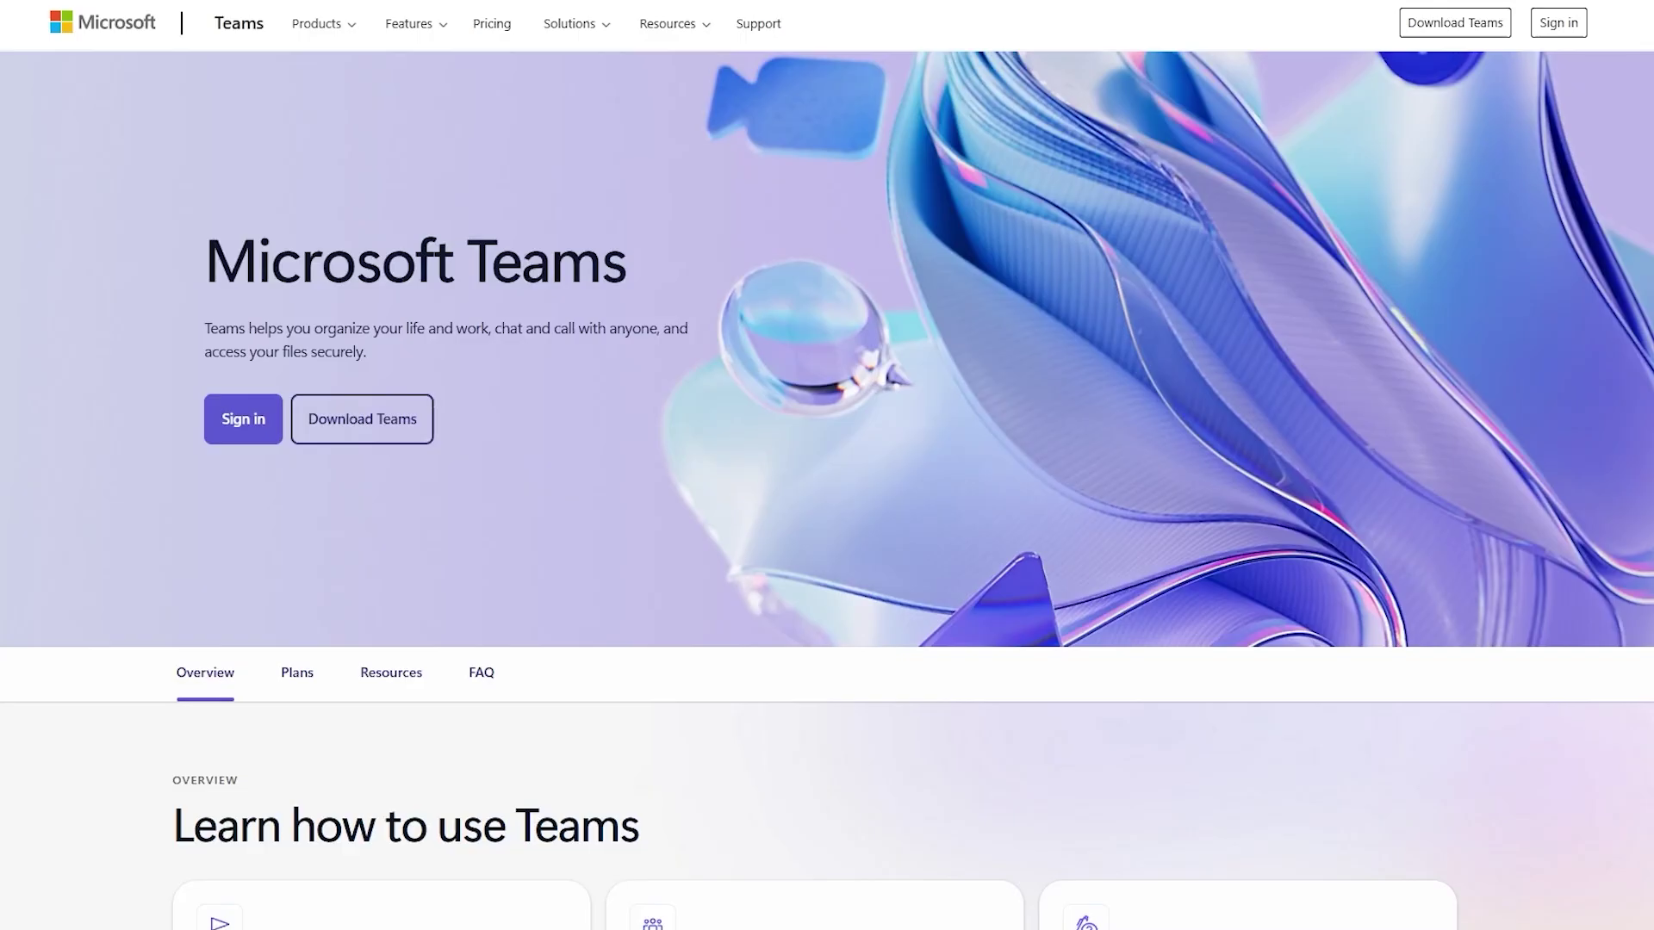
Sign back in to Teams from the public home page
{"action": "left_click", "coordinate": [255, 429]}
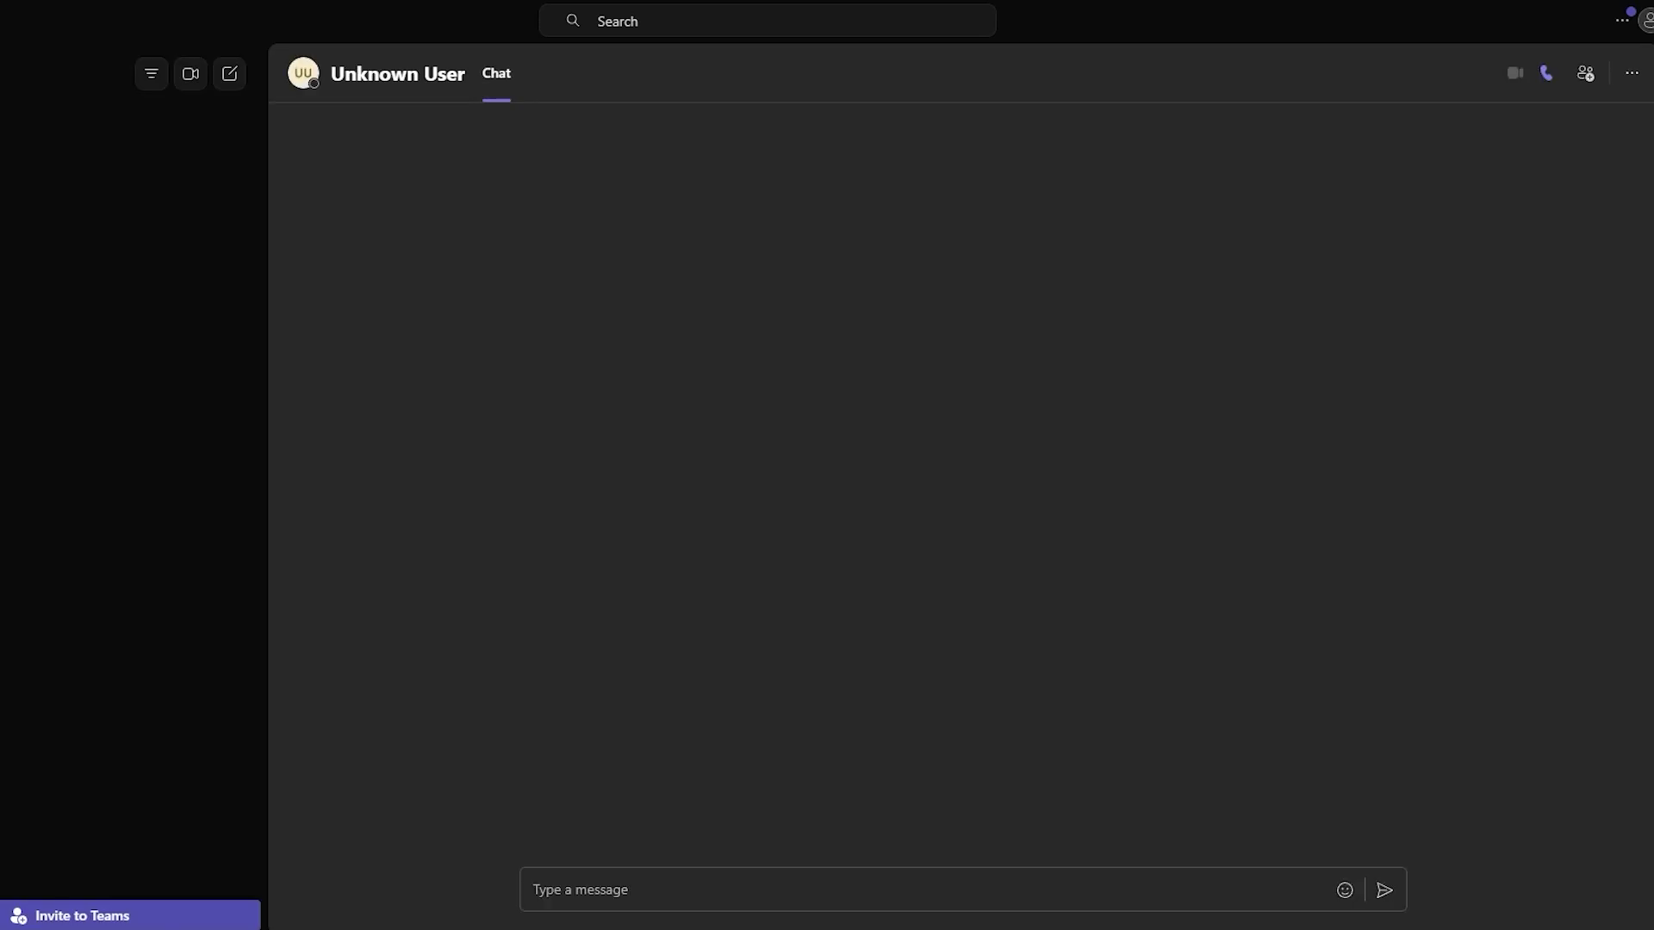
Glance at the account details card, close it, and return to the chat list
{"action": "left_click", "coordinate": [1645, 26]}
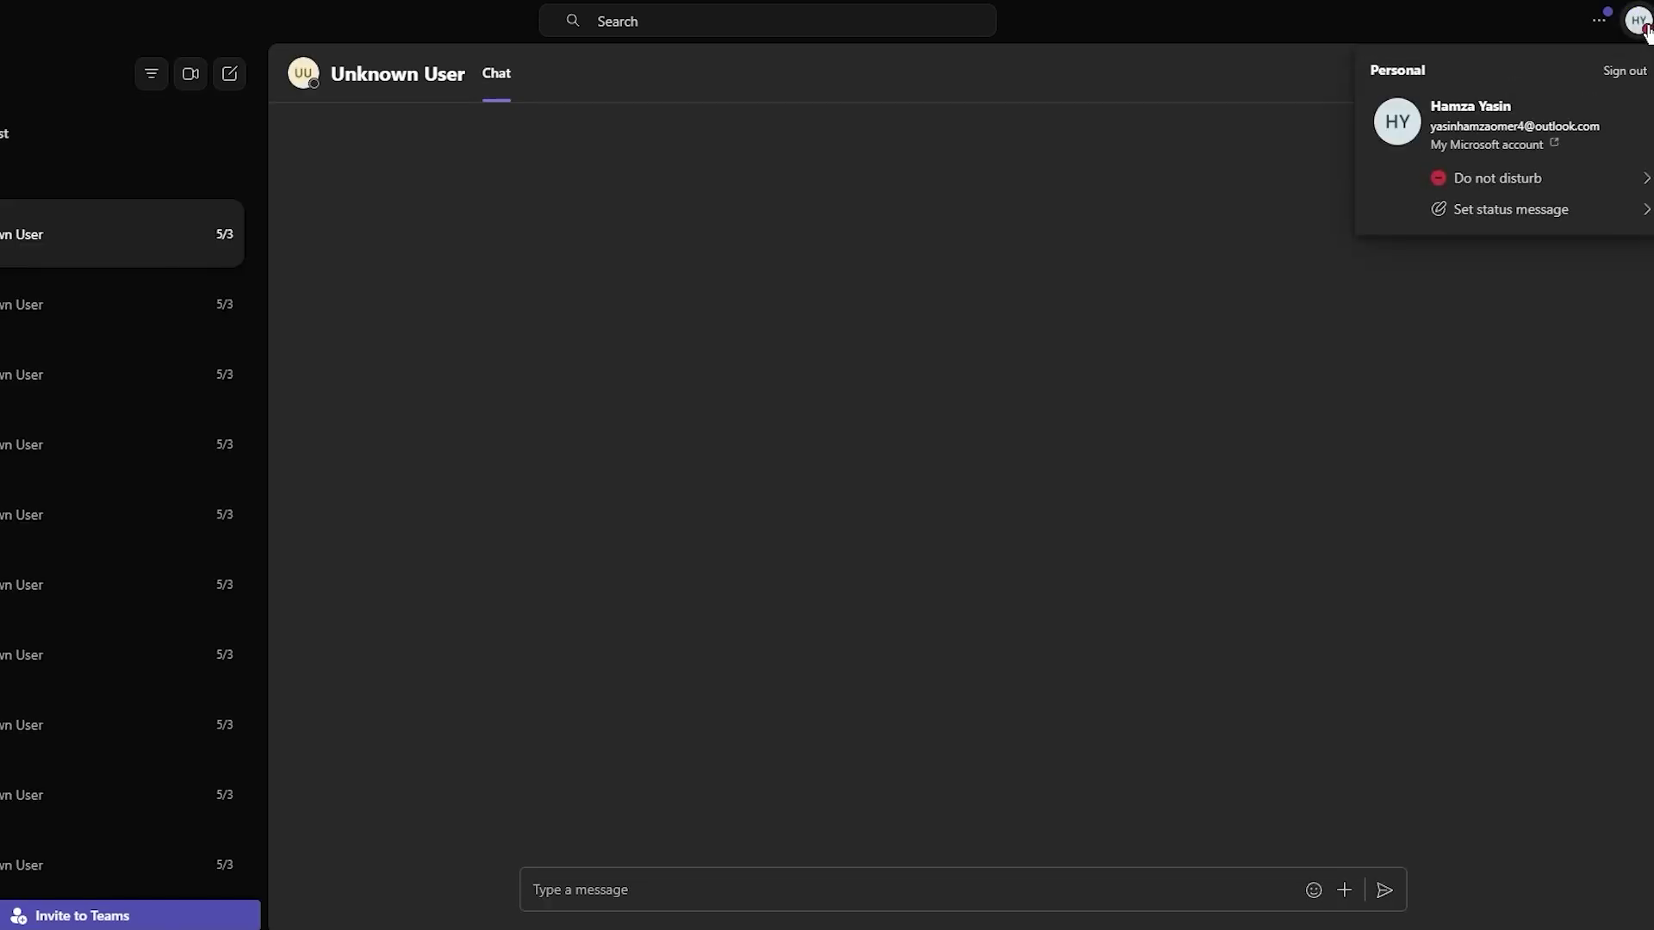
{"action": "left_click", "coordinate": [1641, 24]}
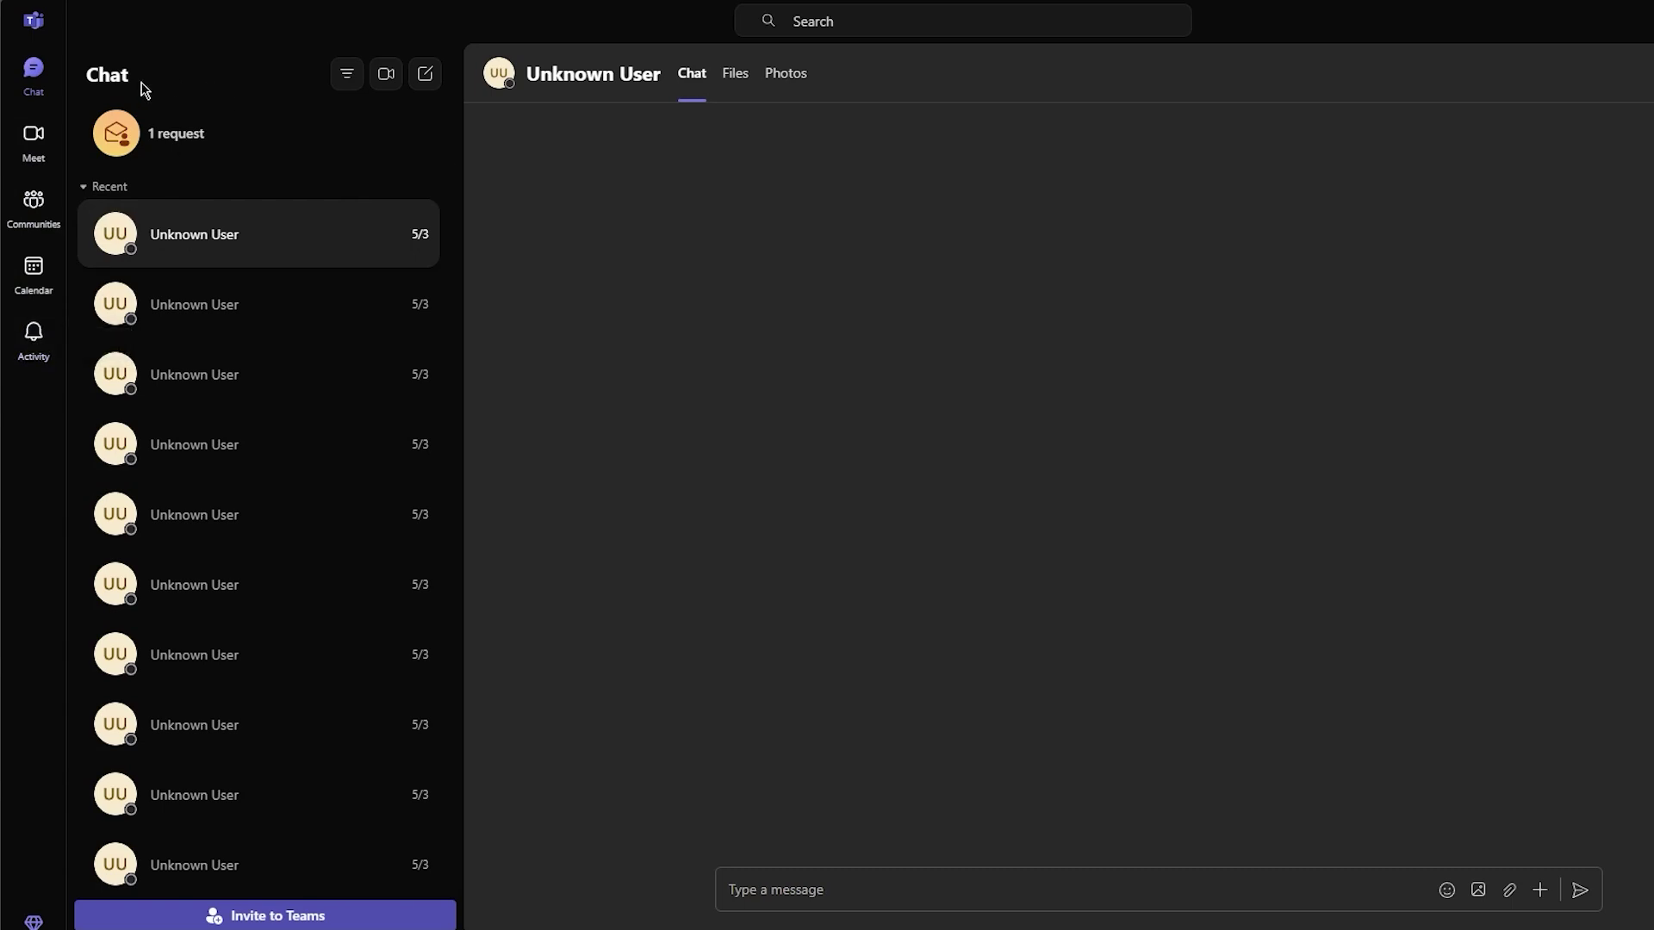
{"action": "left_click", "coordinate": [12, 84]}
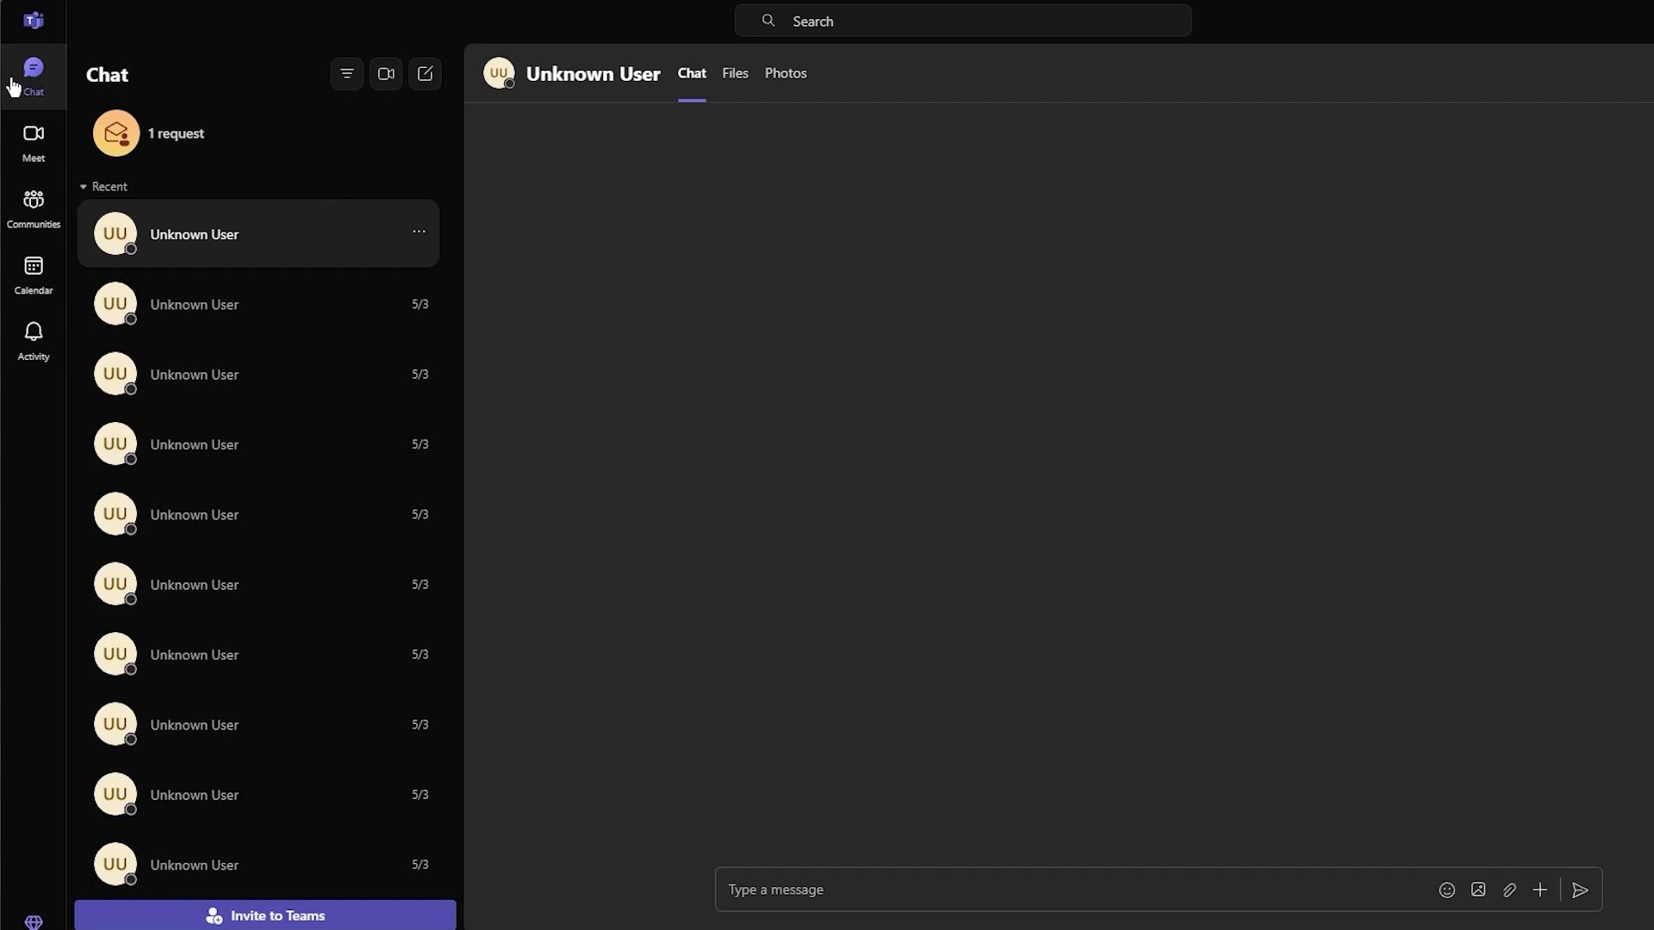
Start a new chat with the draft 'gghv', dismiss the tip, and add a group name field
{"action": "left_click", "coordinate": [434, 88]}
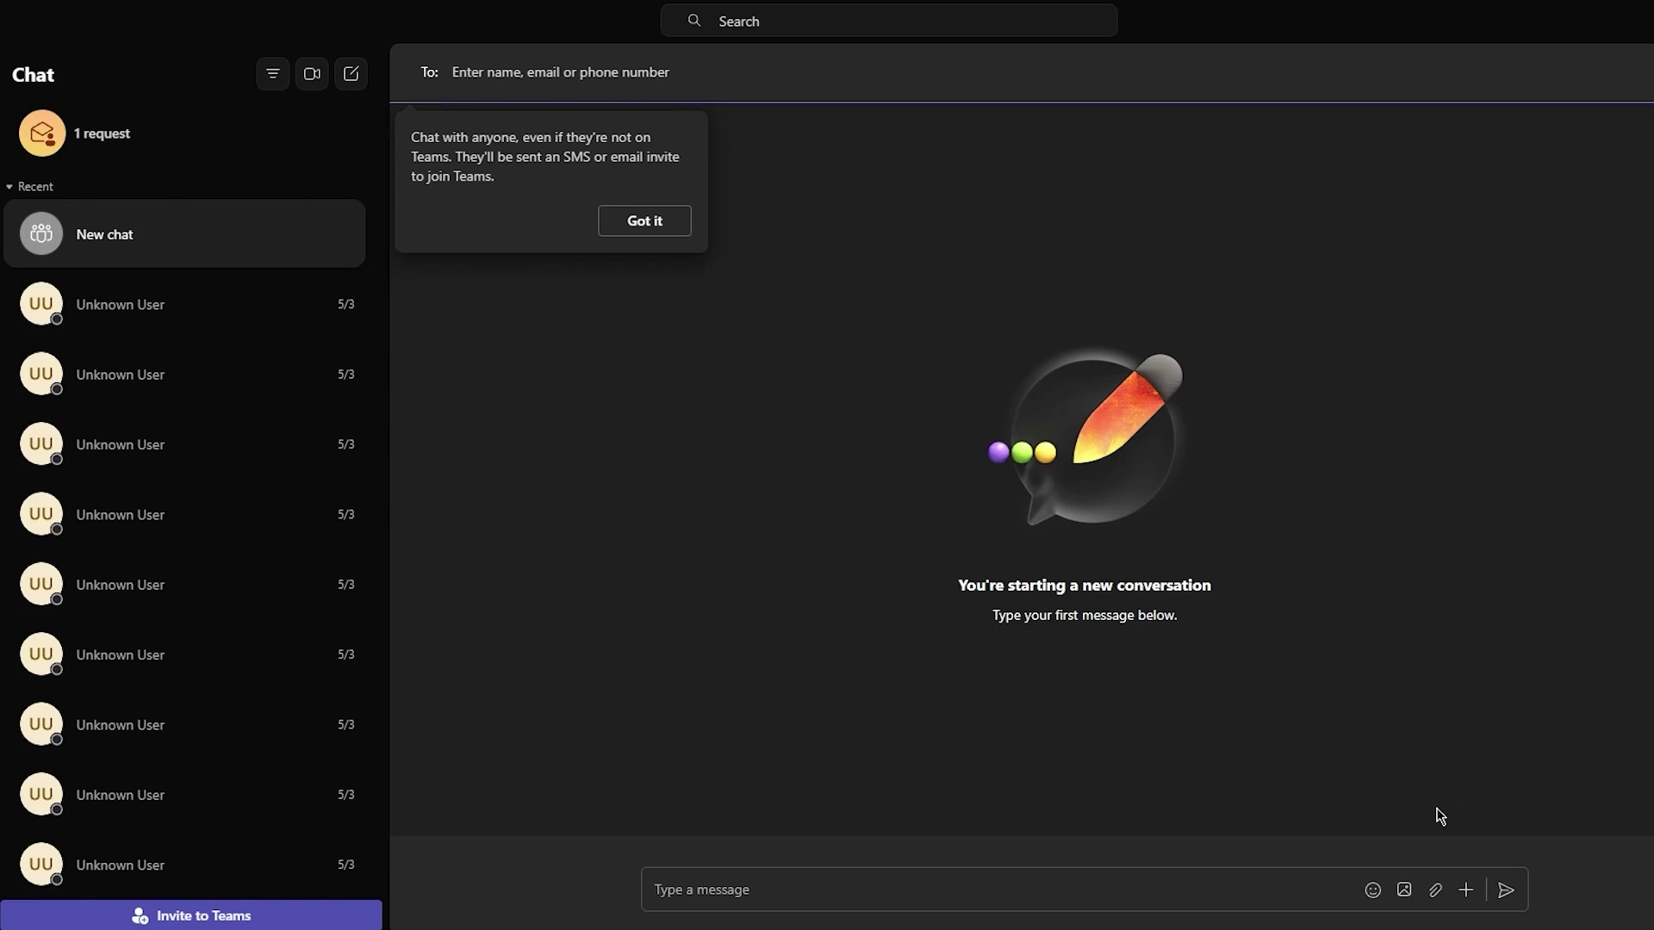
{"action": "left_click", "coordinate": [900, 897]}
{"action": "type", "text": "gghv"}
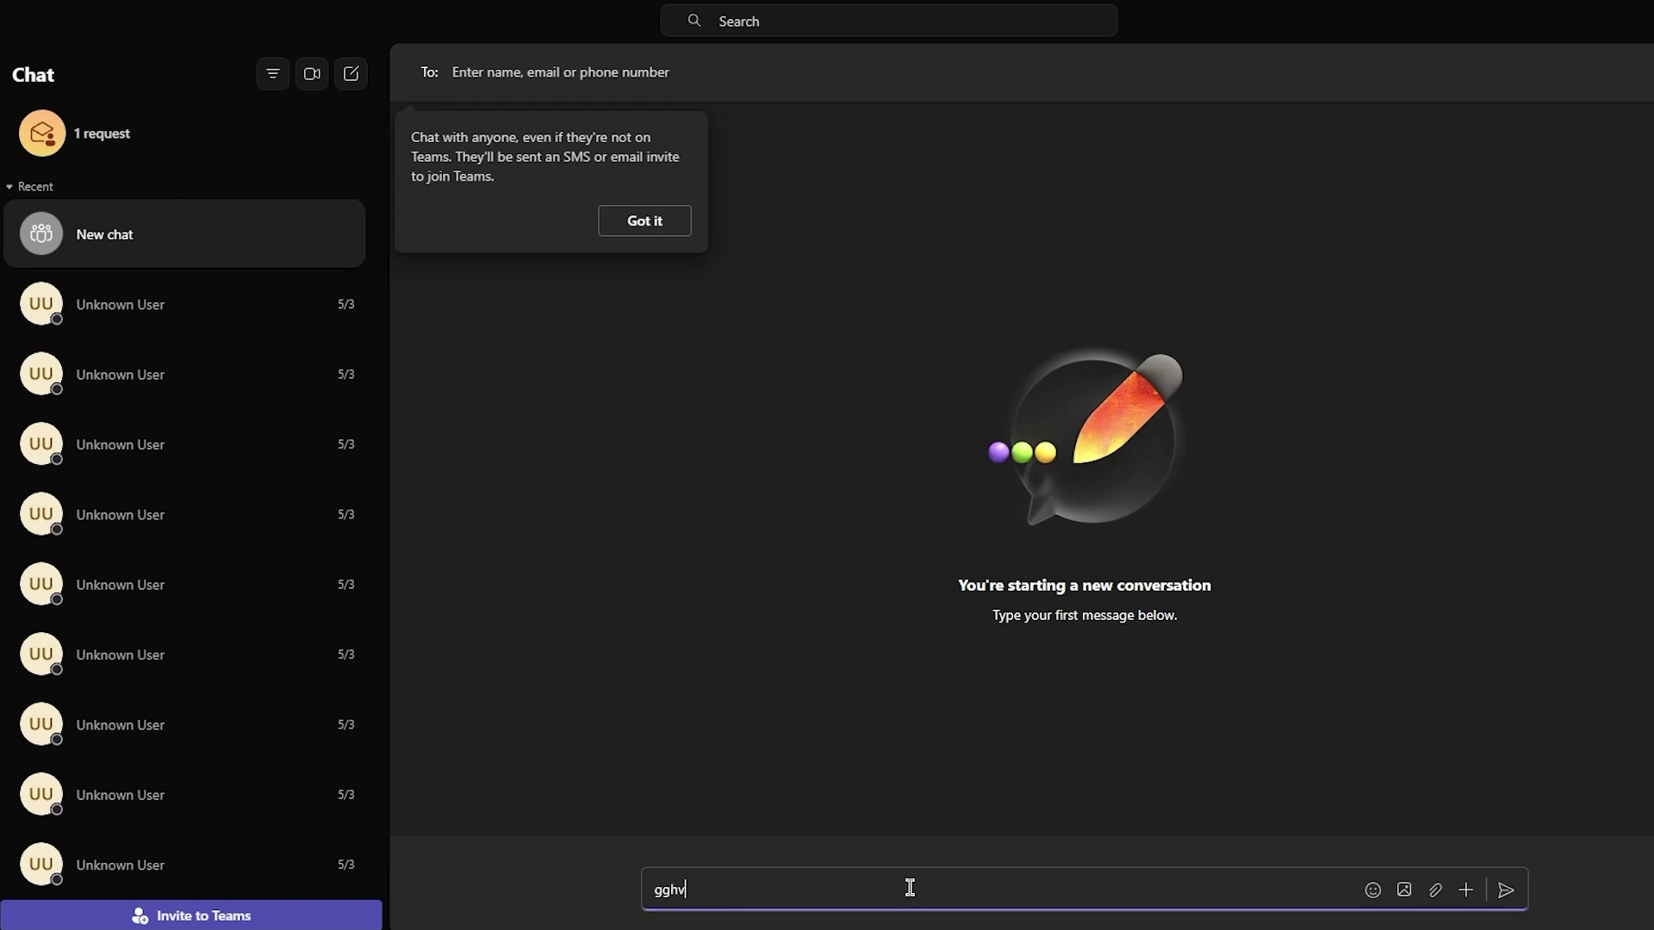
{"action": "left_click", "coordinate": [644, 221]}
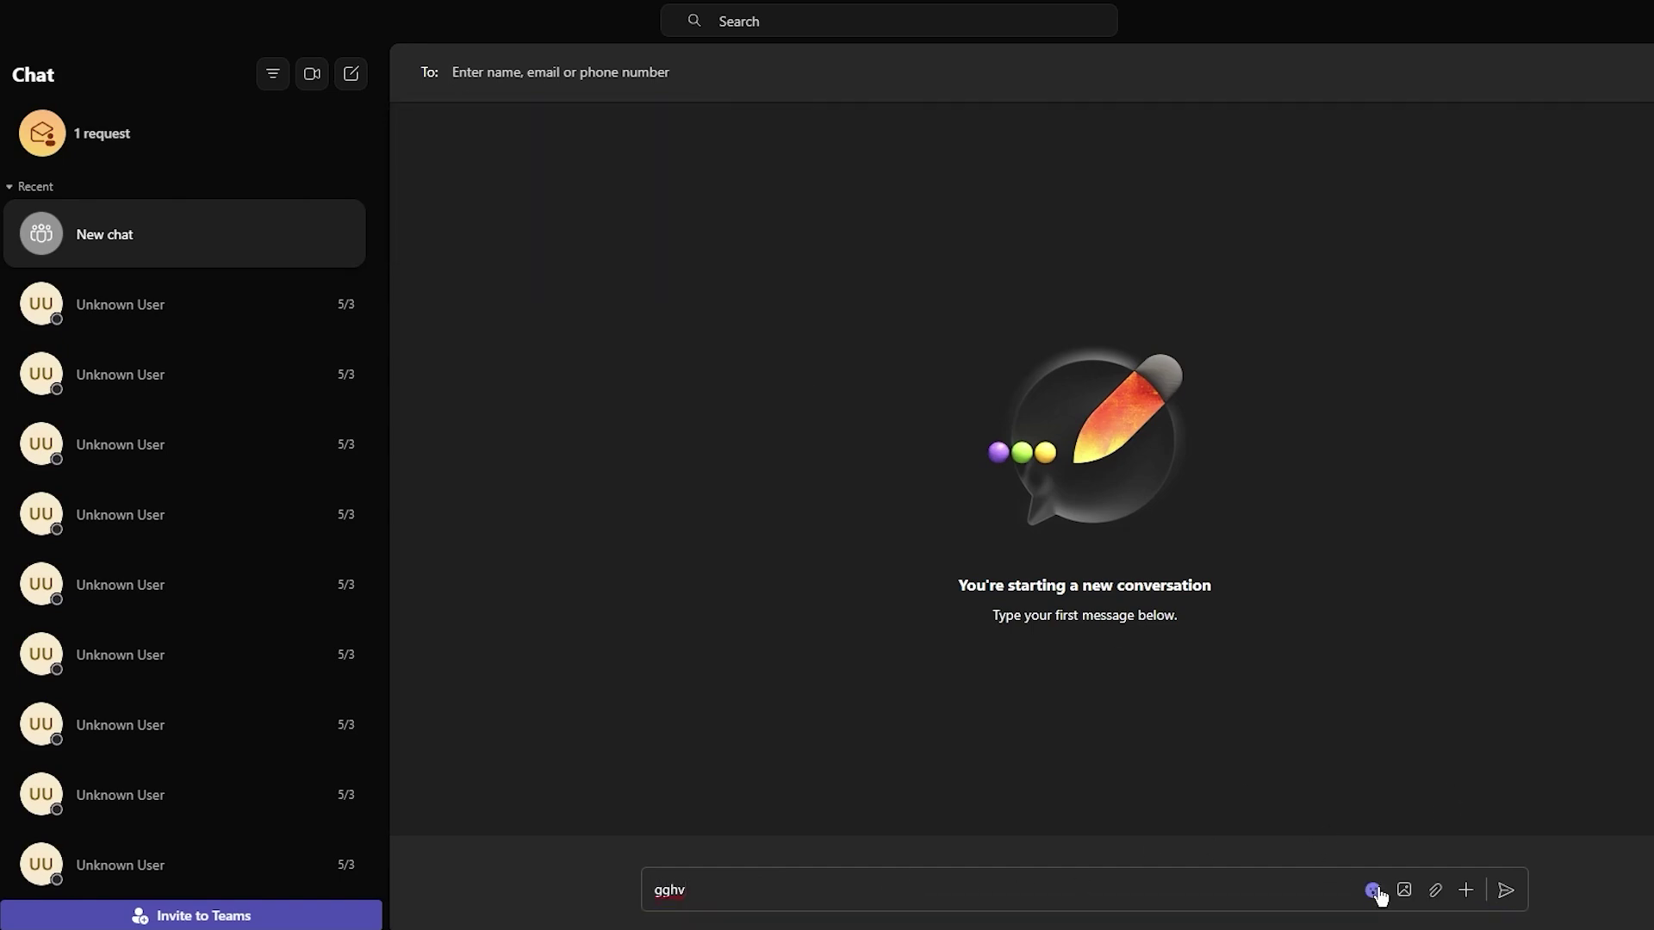
{"action": "left_click", "coordinate": [1467, 895]}
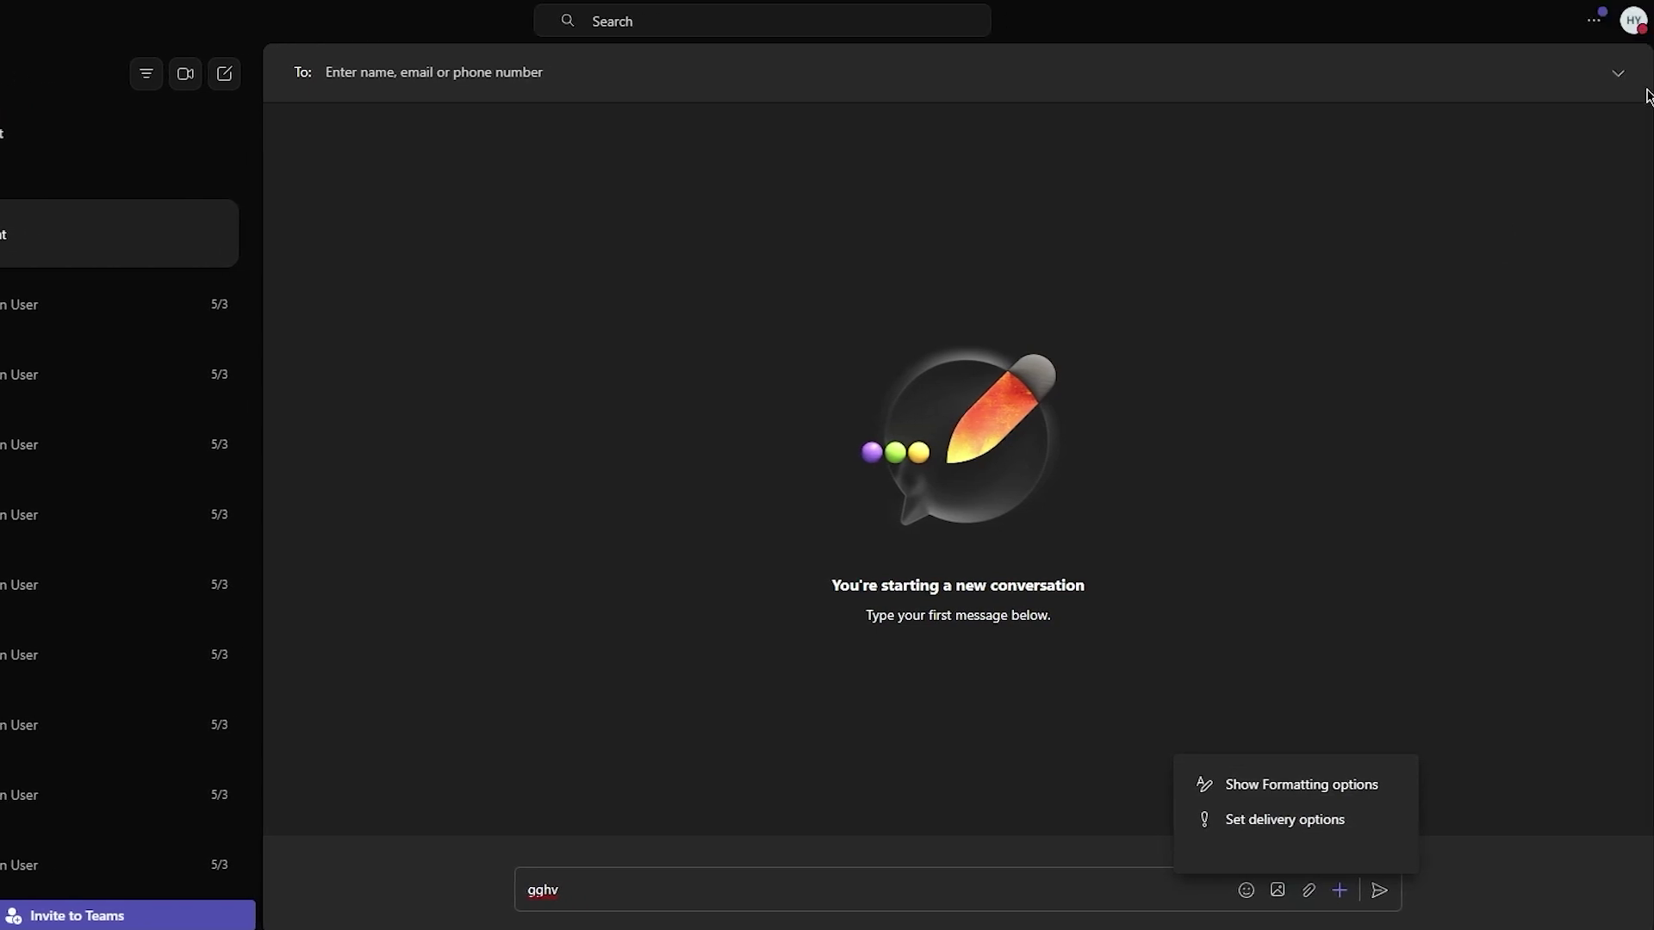
{"action": "left_click", "coordinate": [1612, 76]}
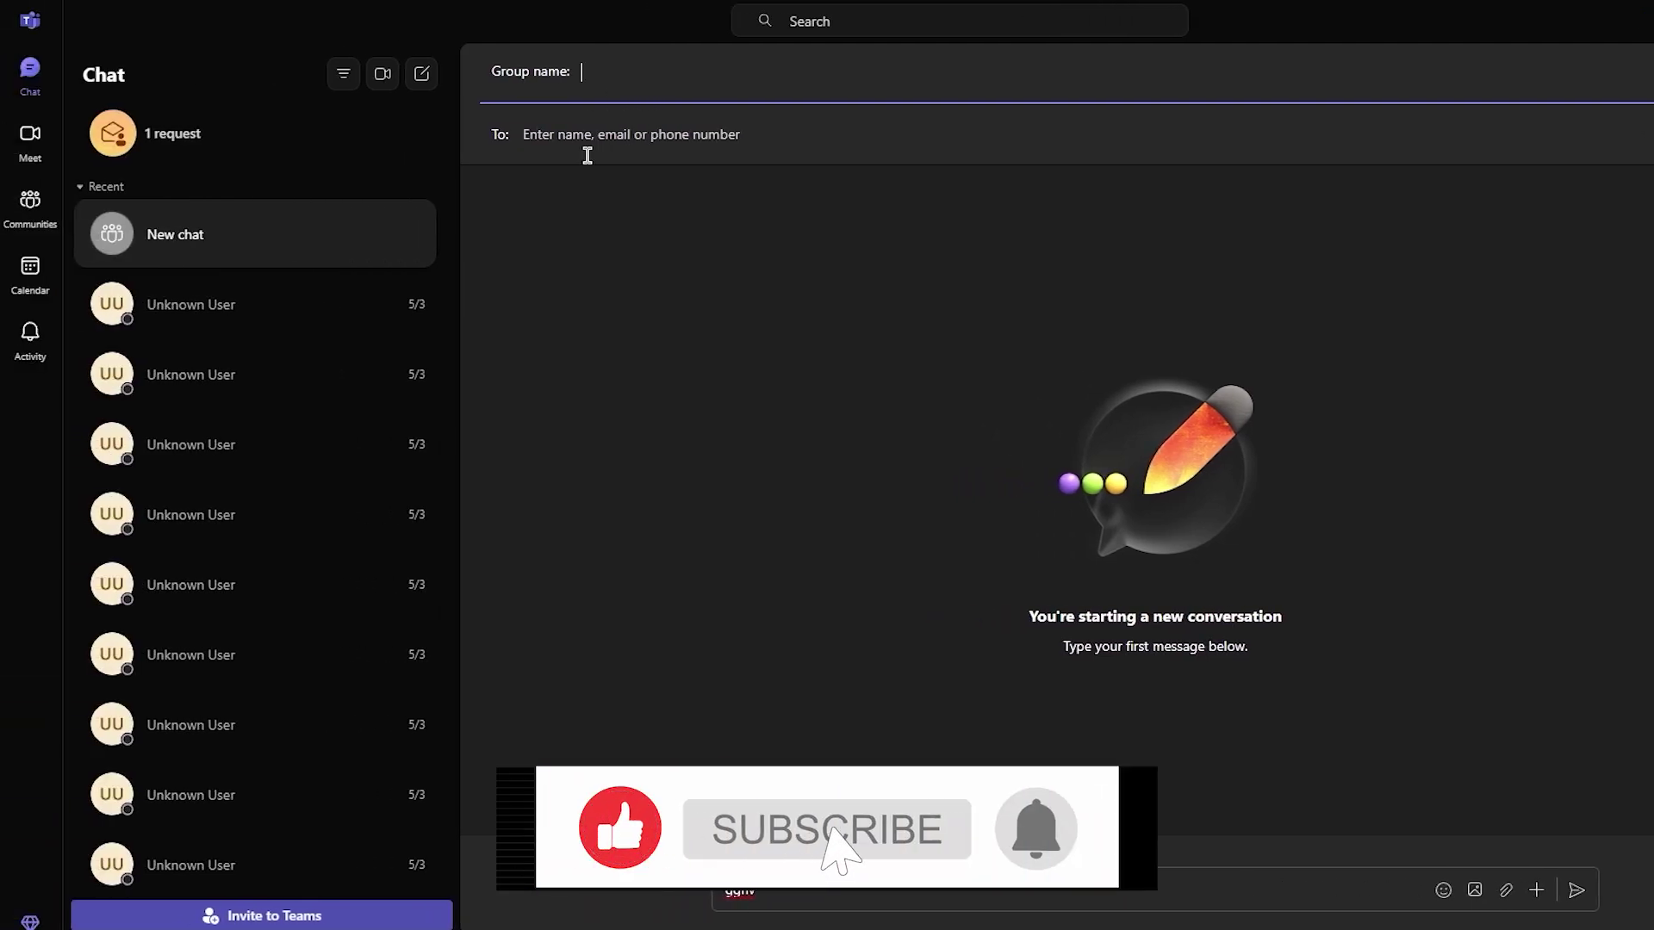
Go to the Communities page offering School, Business and Life templates
{"action": "left_click", "coordinate": [34, 219]}
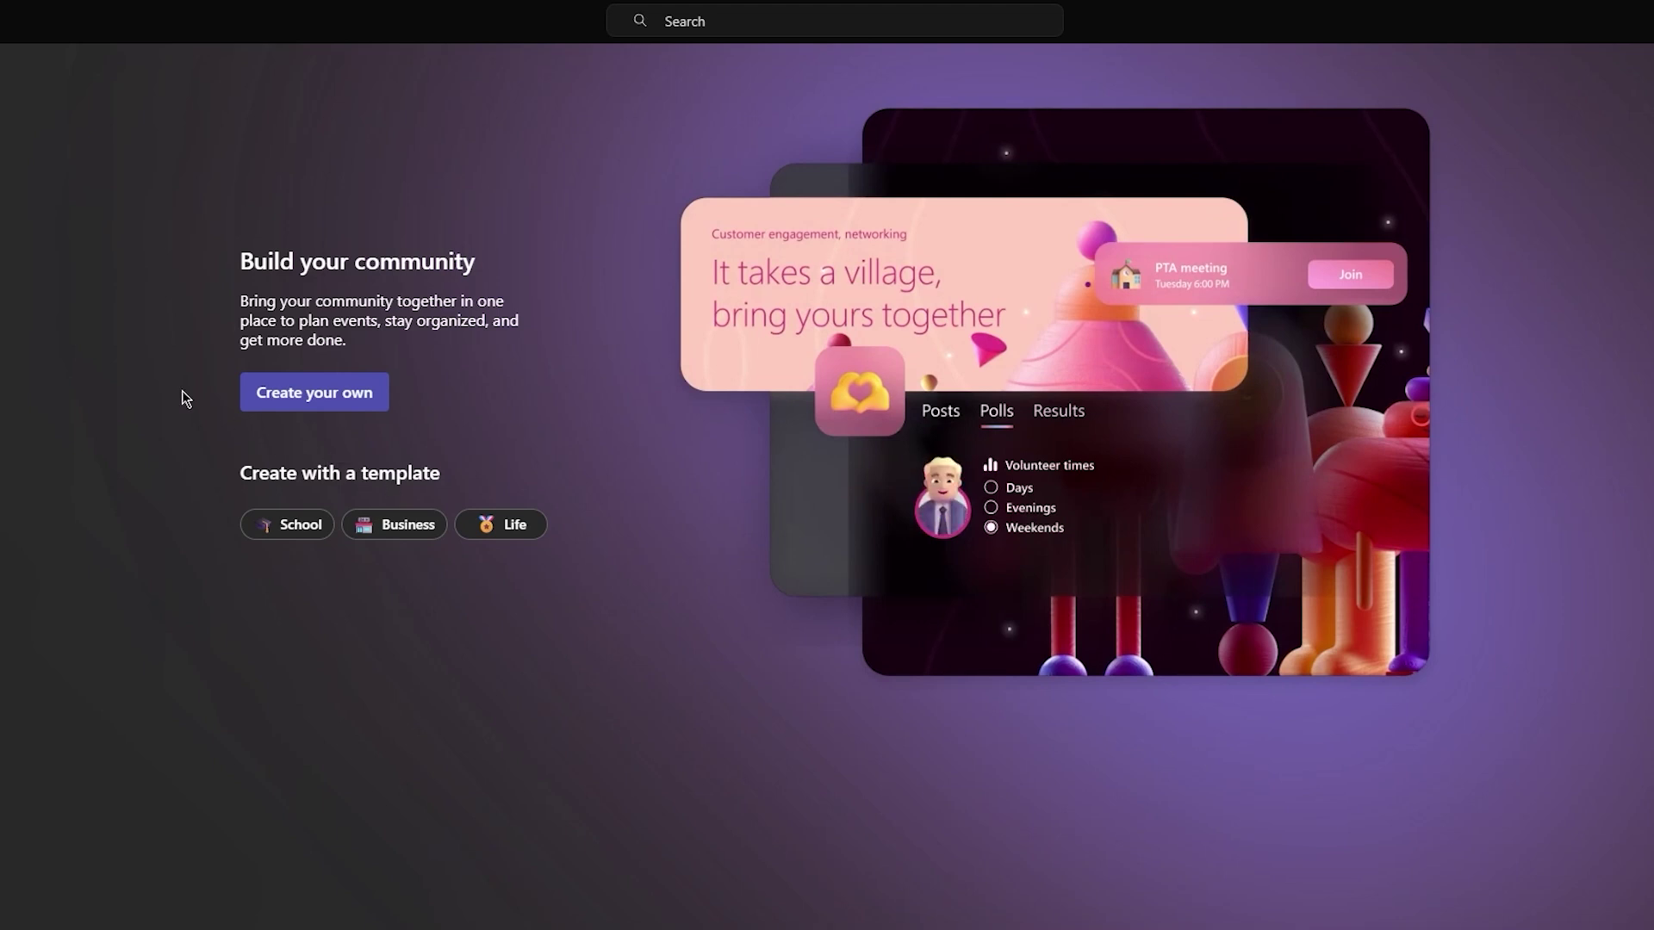
Begin a new community from the Professional template, prefilled with the name 'Professional'
{"action": "left_click", "coordinate": [269, 392]}
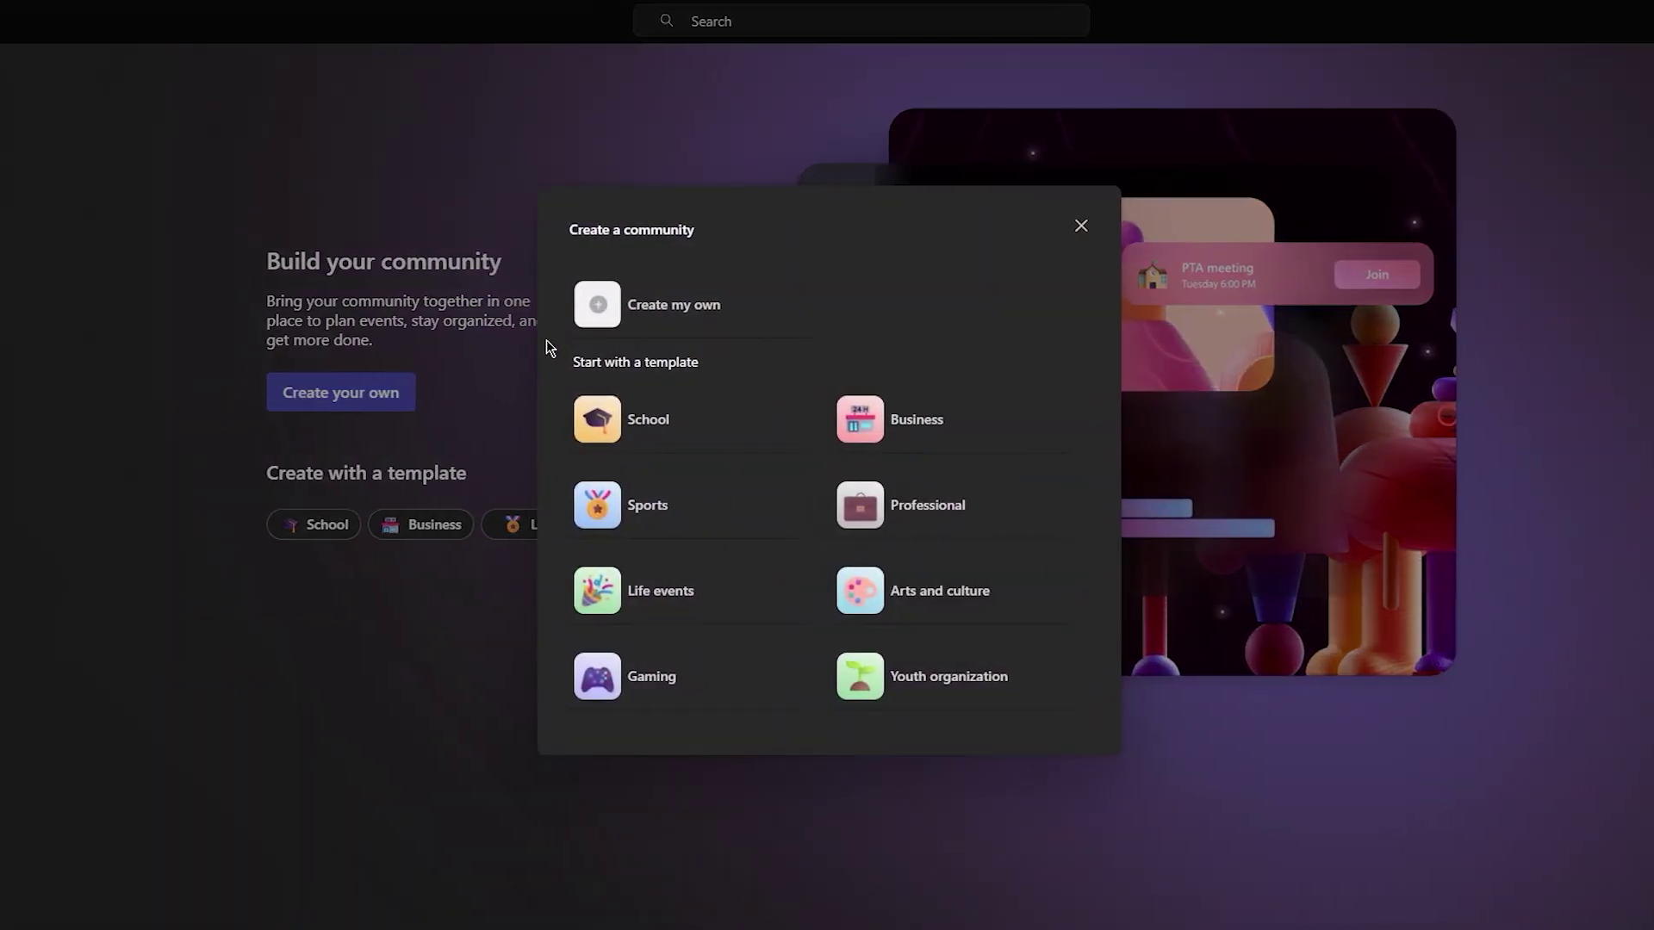
{"action": "scroll", "coordinate": [742, 391], "scroll_direction": "down", "scroll_amount": 3}
{"action": "scroll", "coordinate": [820, 431], "scroll_direction": "up", "scroll_amount": 2}
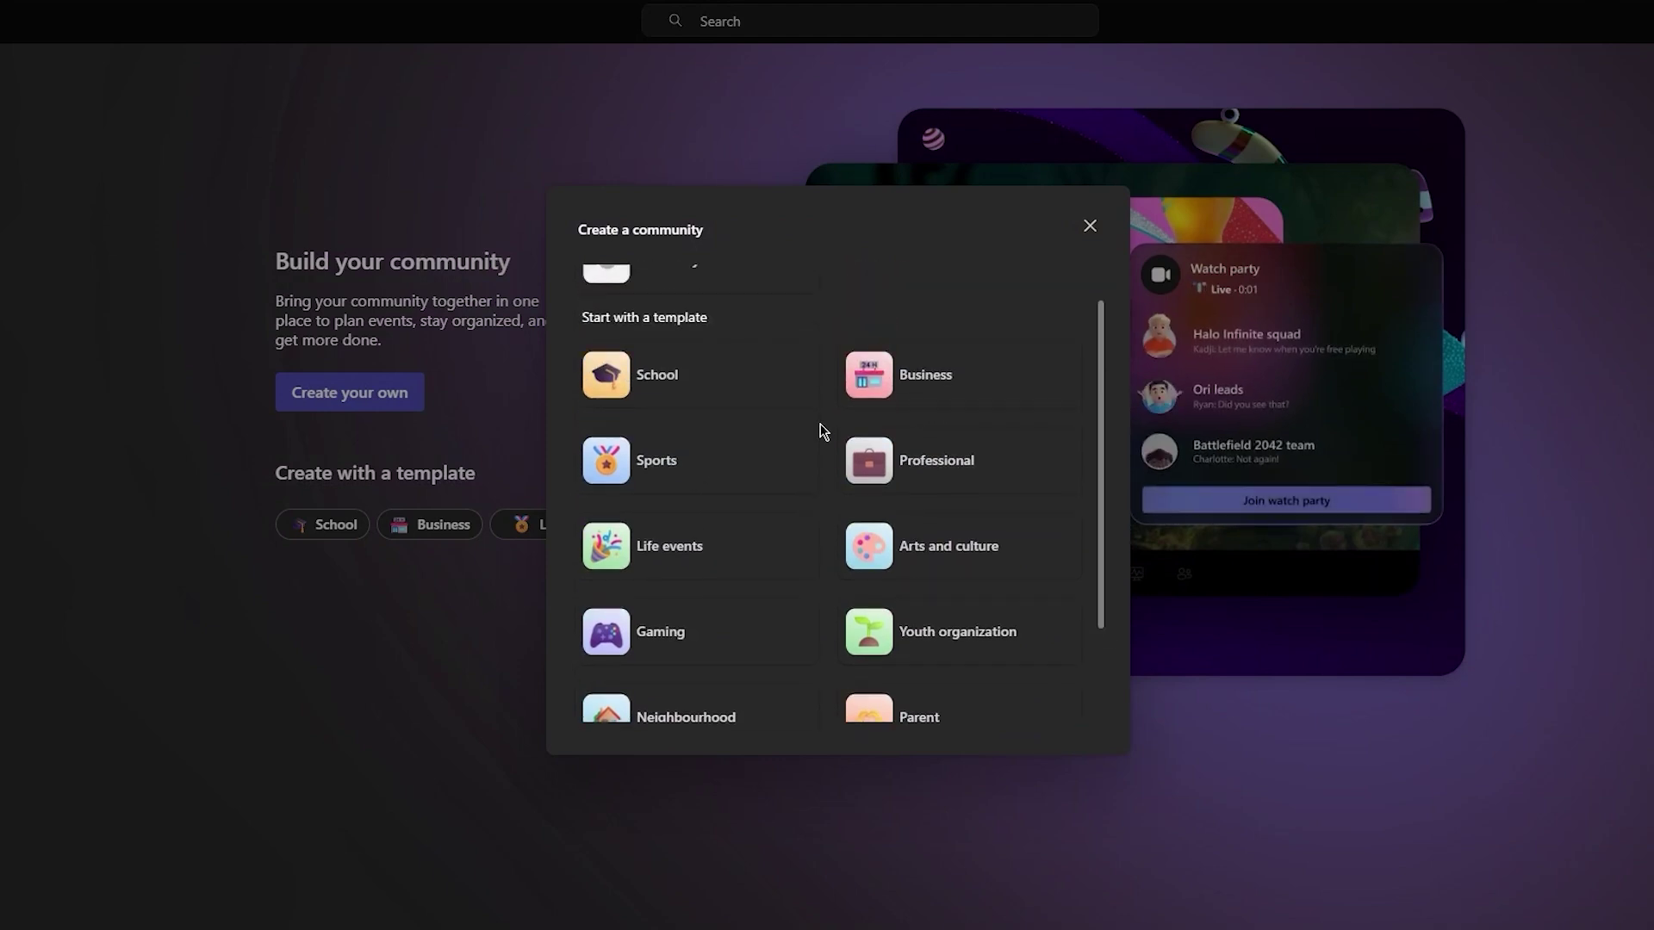
{"action": "scroll", "coordinate": [825, 431], "scroll_direction": "up", "scroll_amount": 1}
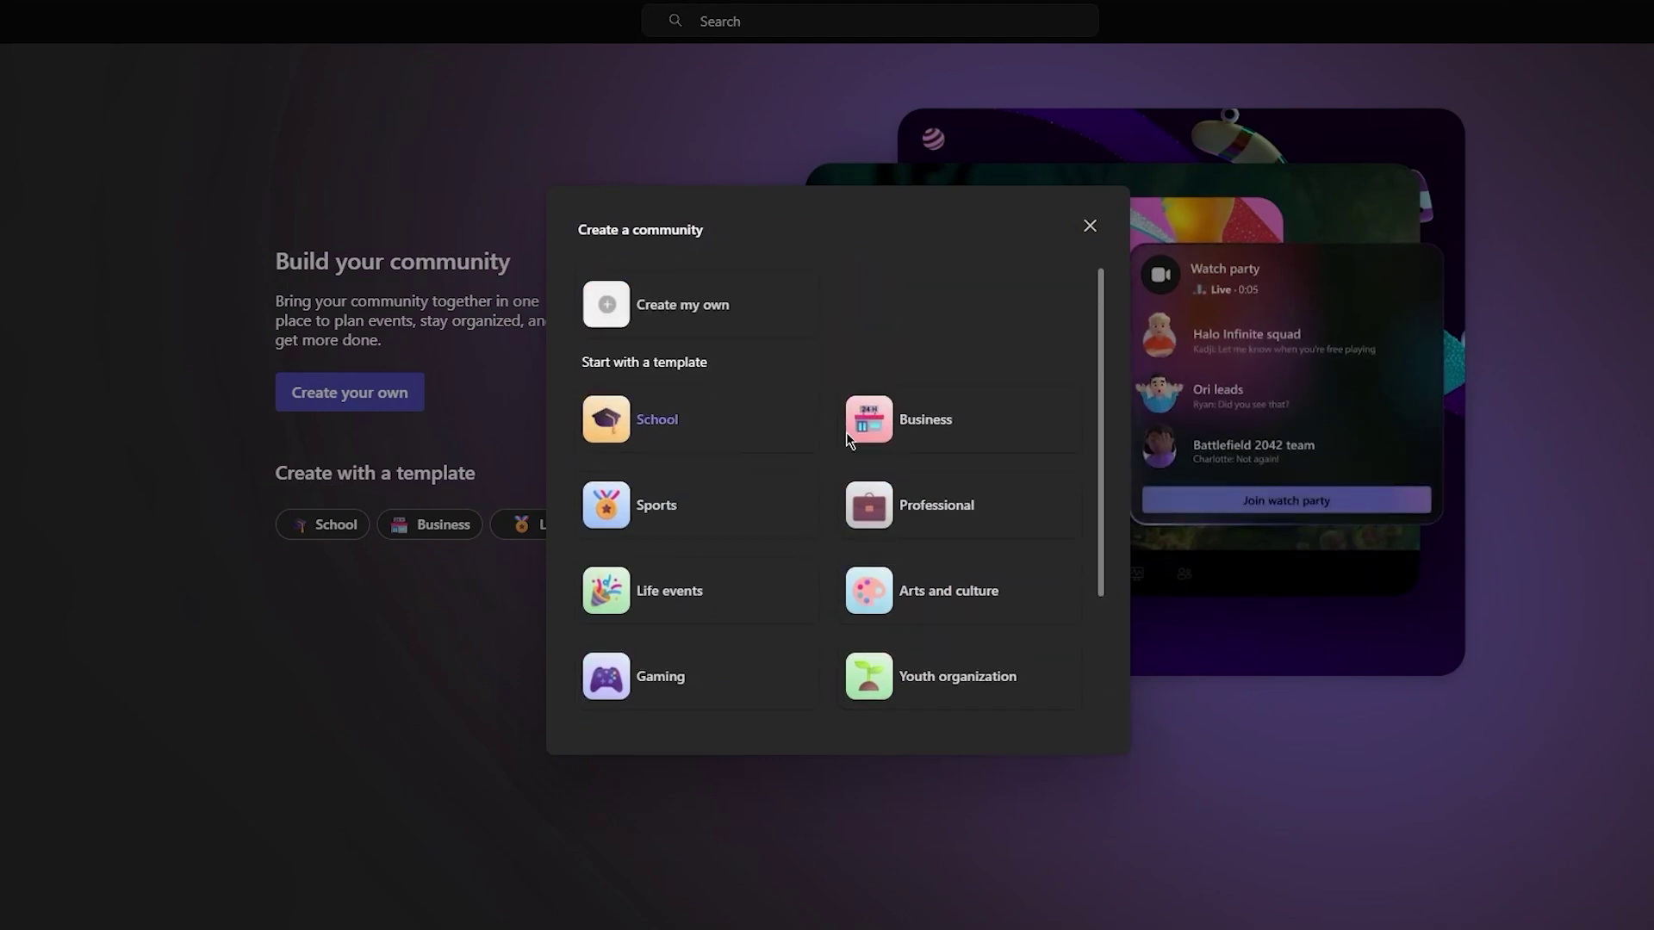
{"action": "scroll", "coordinate": [928, 510], "scroll_direction": "down", "scroll_amount": 2}
{"action": "scroll", "coordinate": [943, 514], "scroll_direction": "up", "scroll_amount": 2}
{"action": "left_click", "coordinate": [934, 508]}
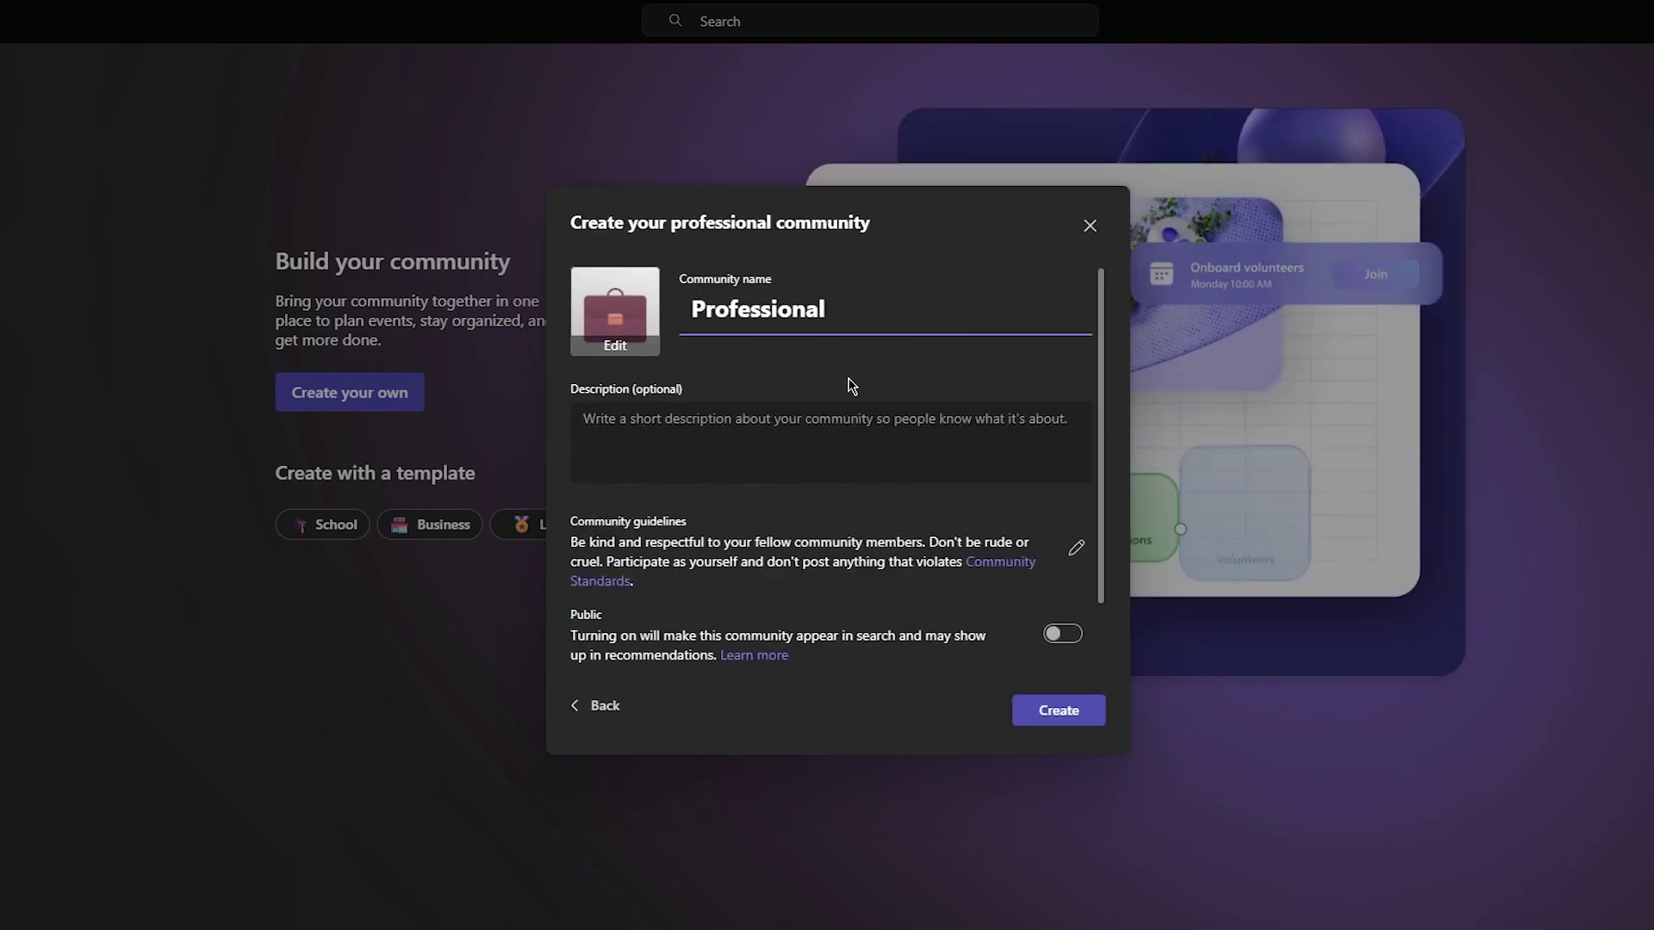
Create the Professional community and land on its Posts page
{"action": "left_click", "coordinate": [1062, 709]}
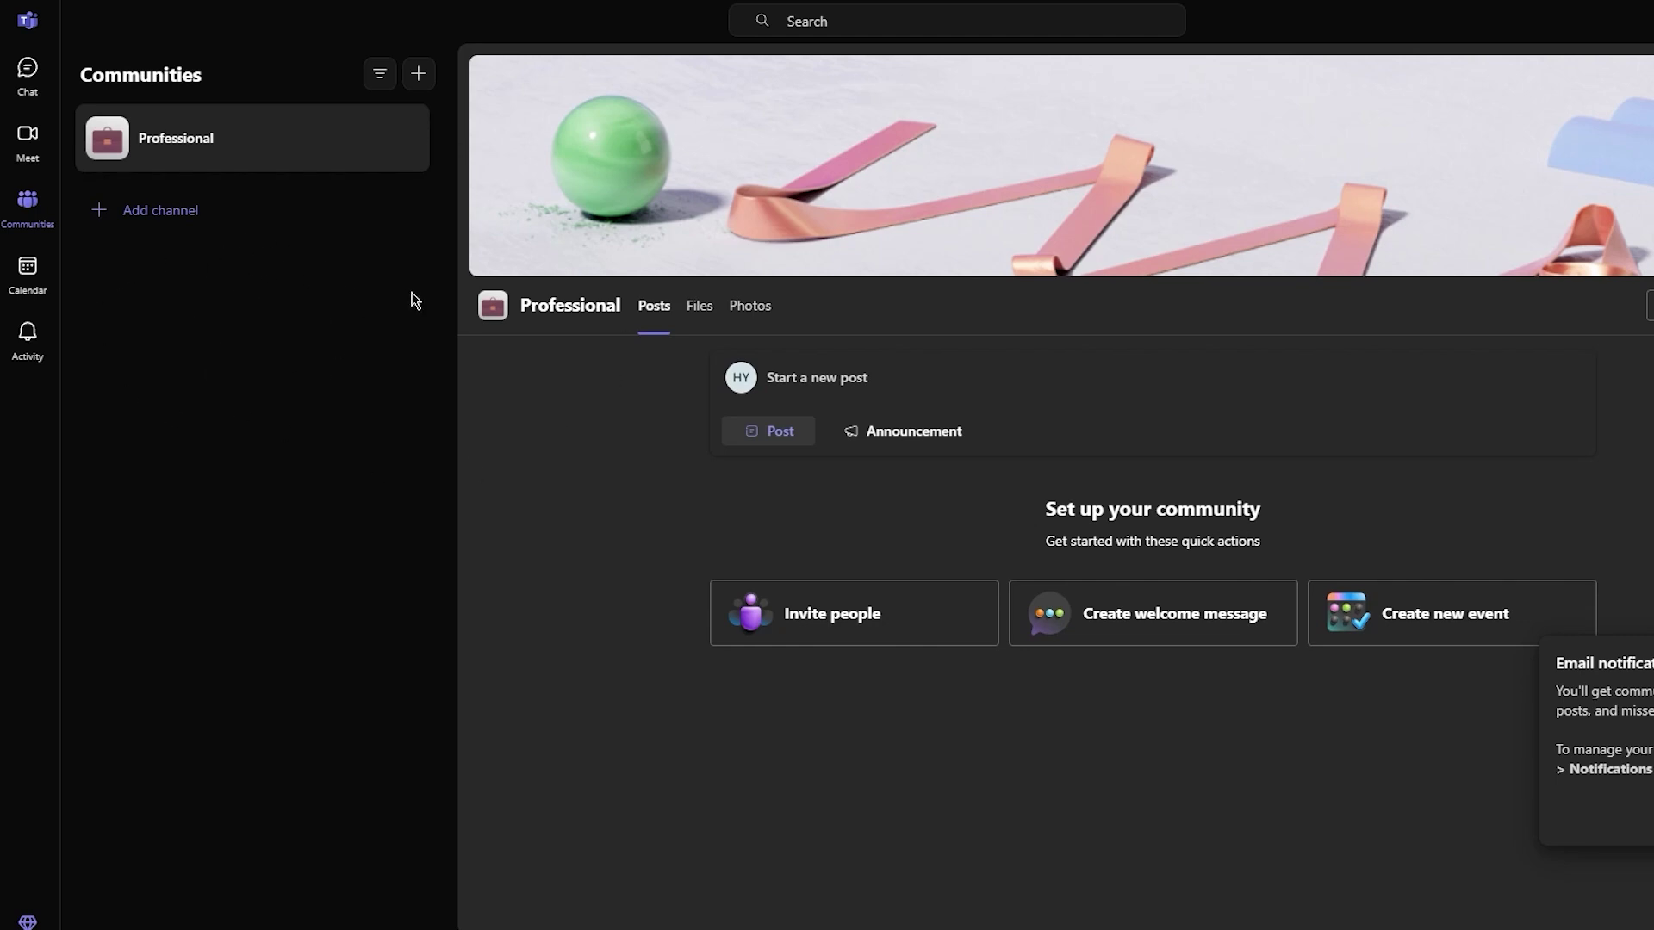
Browse the Professional community's Files, Photos and Posts tabs, ending on the empty Files page
{"action": "left_click", "coordinate": [508, 313]}
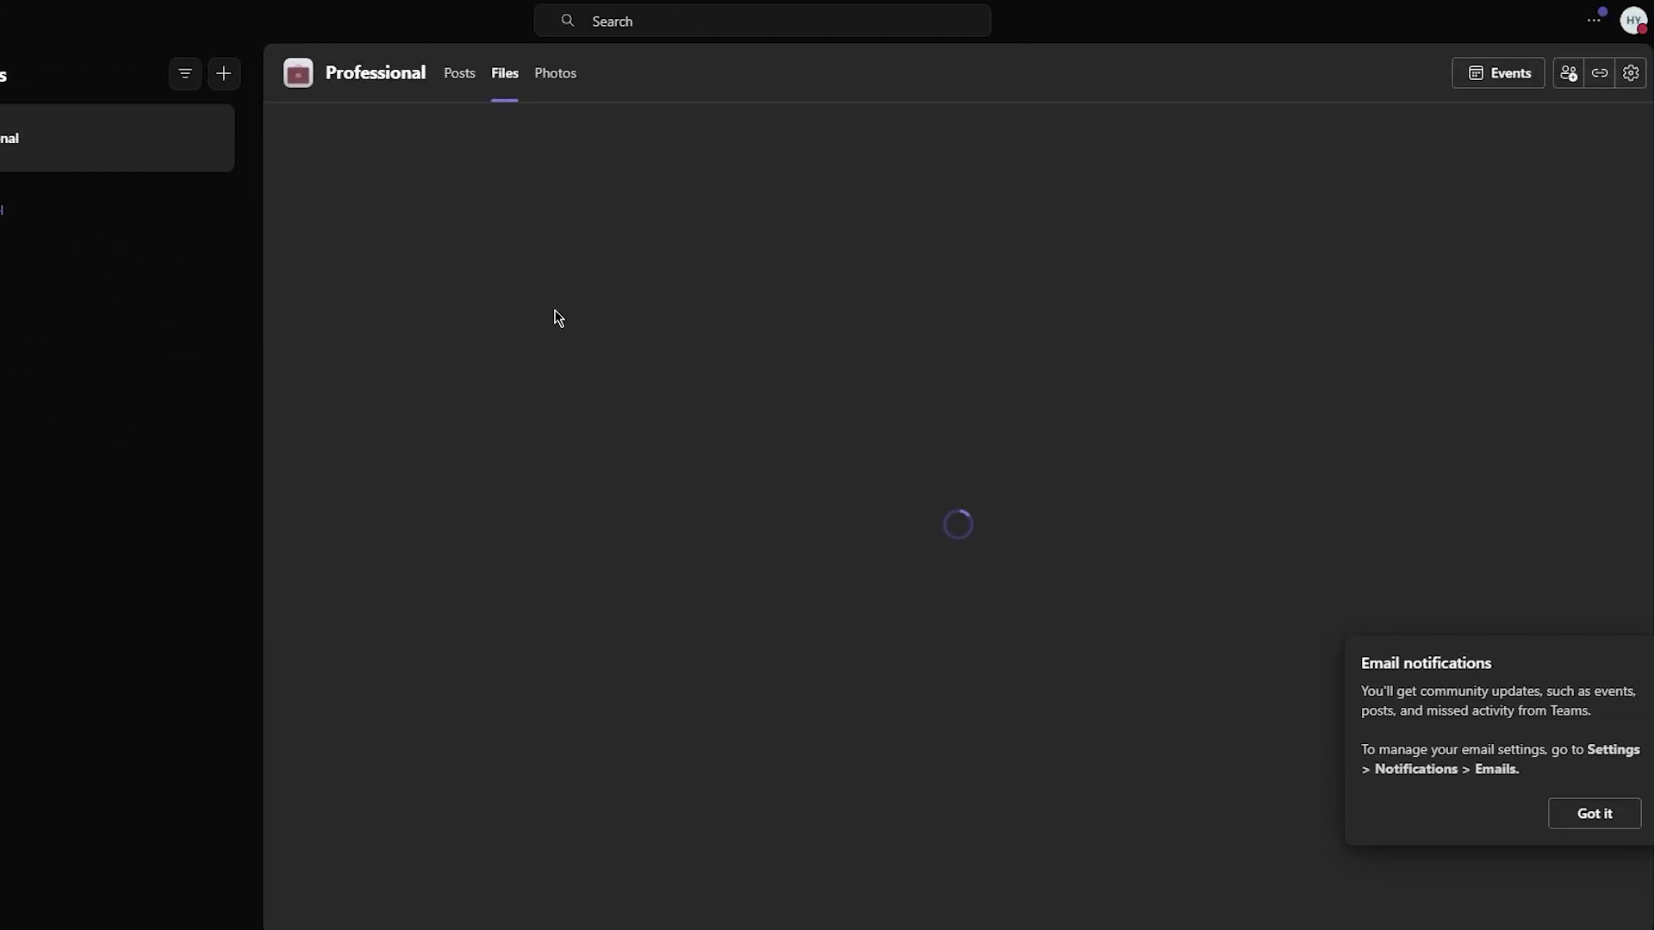
{"action": "left_click", "coordinate": [555, 72]}
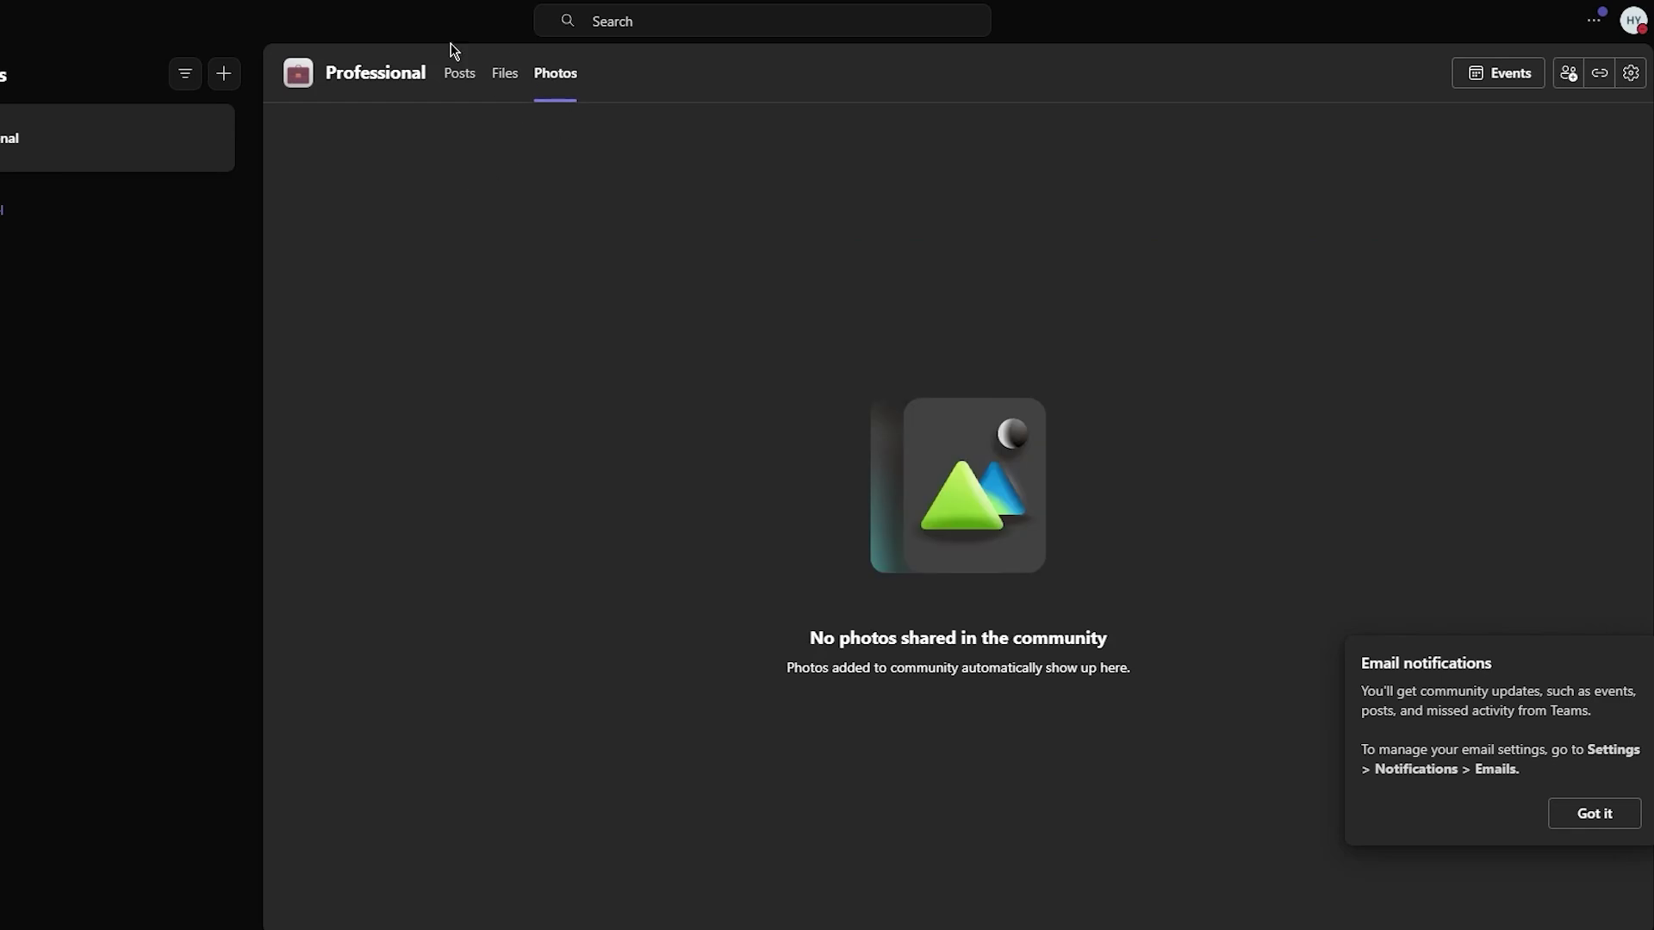
{"action": "left_click", "coordinate": [455, 76]}
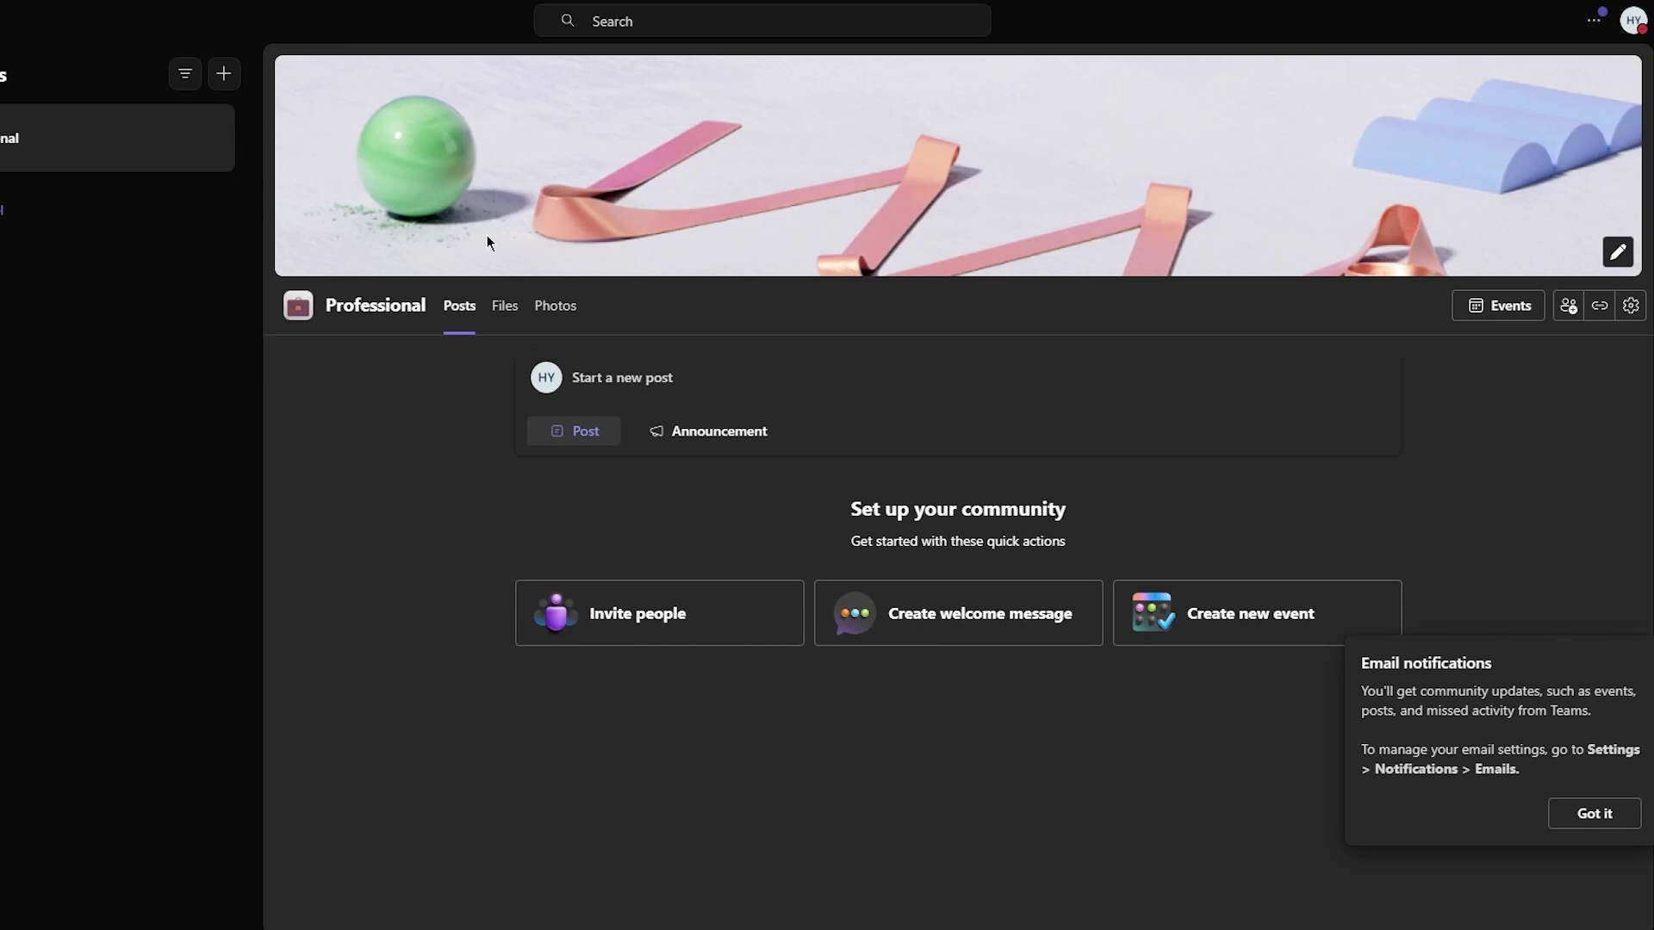
{"action": "left_click", "coordinate": [504, 305]}
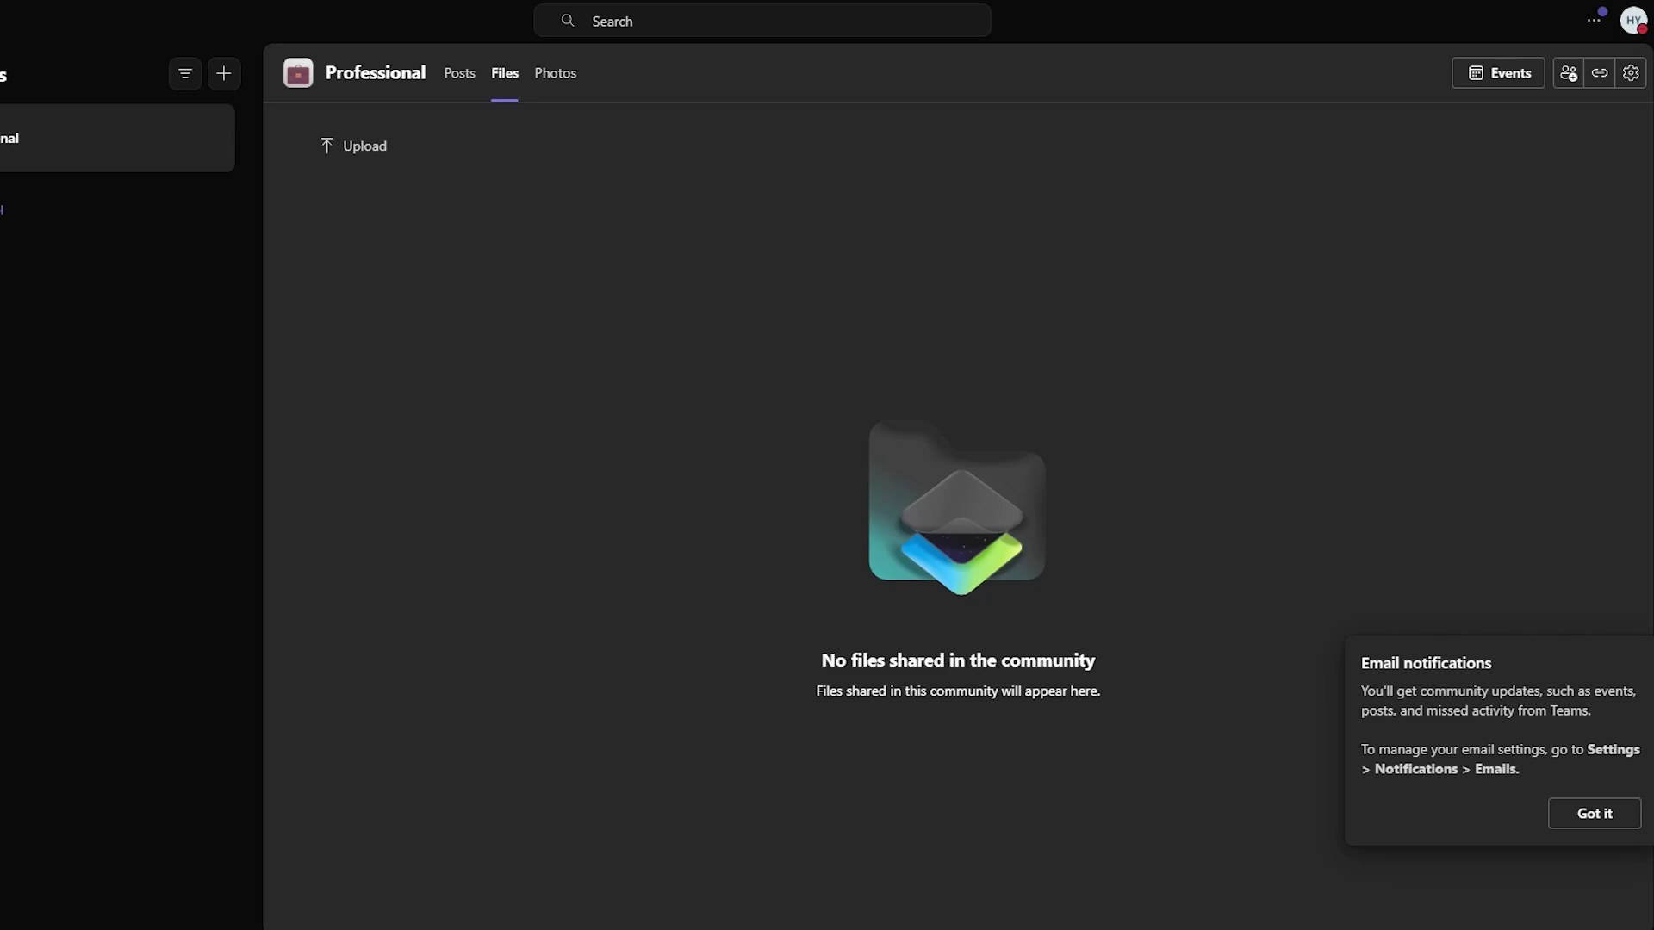
Switch to the Meet page, which has no saved meeting links or scheduled meetings
{"action": "left_click", "coordinate": [53, 143]}
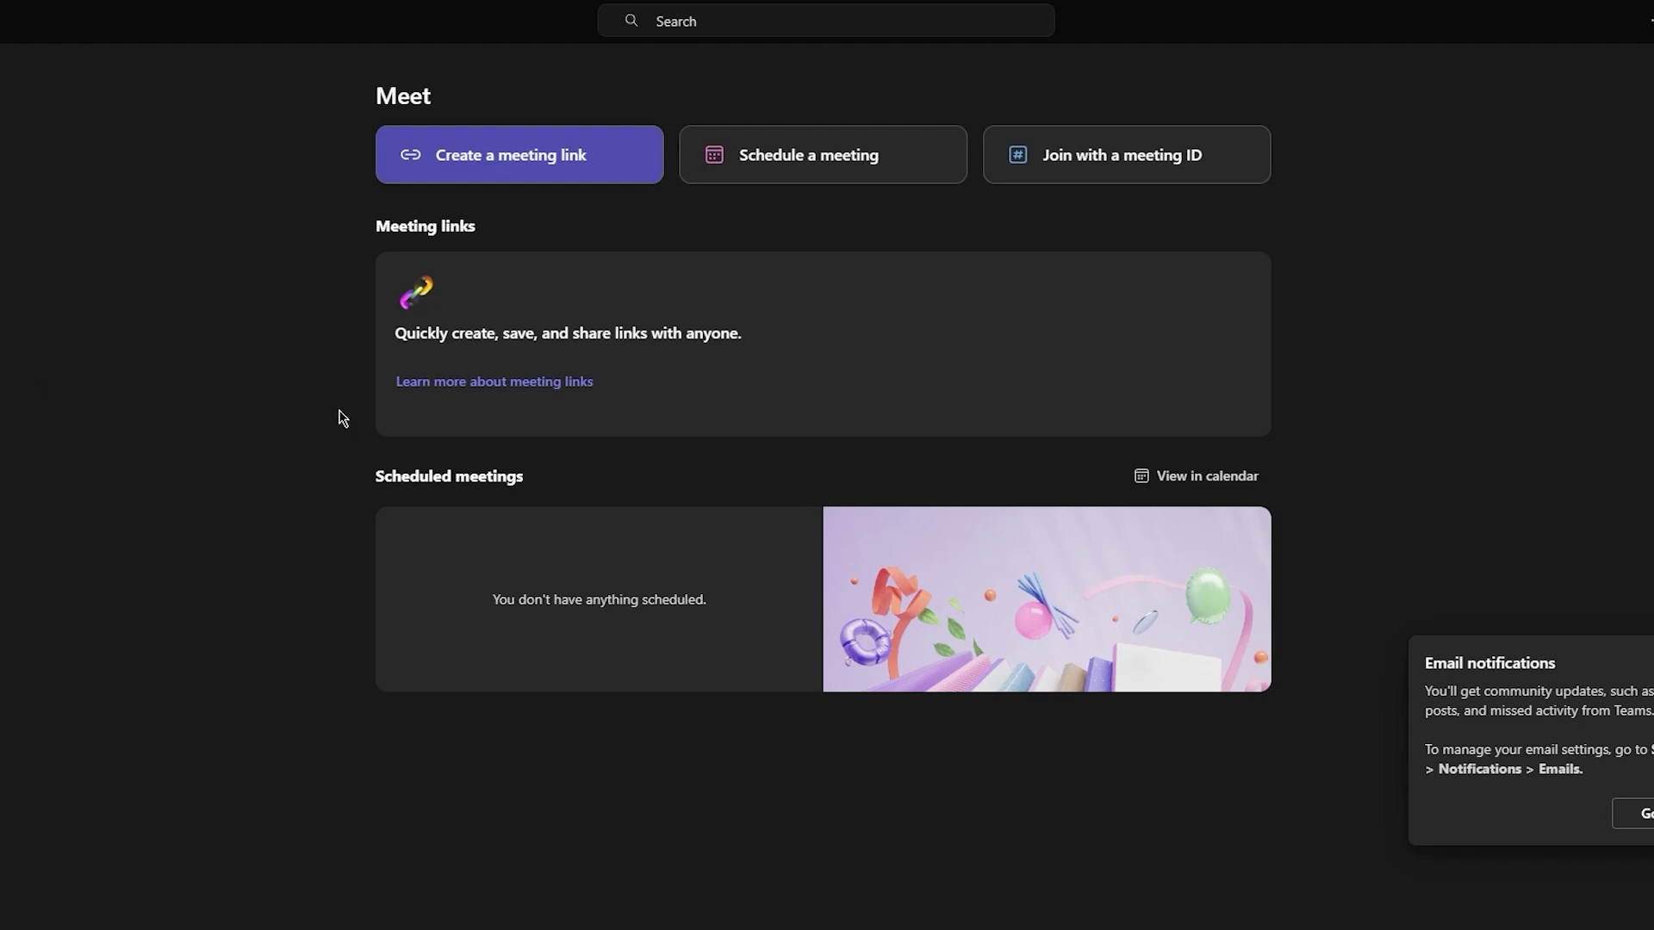
{"action": "left_click", "coordinate": [812, 159]}
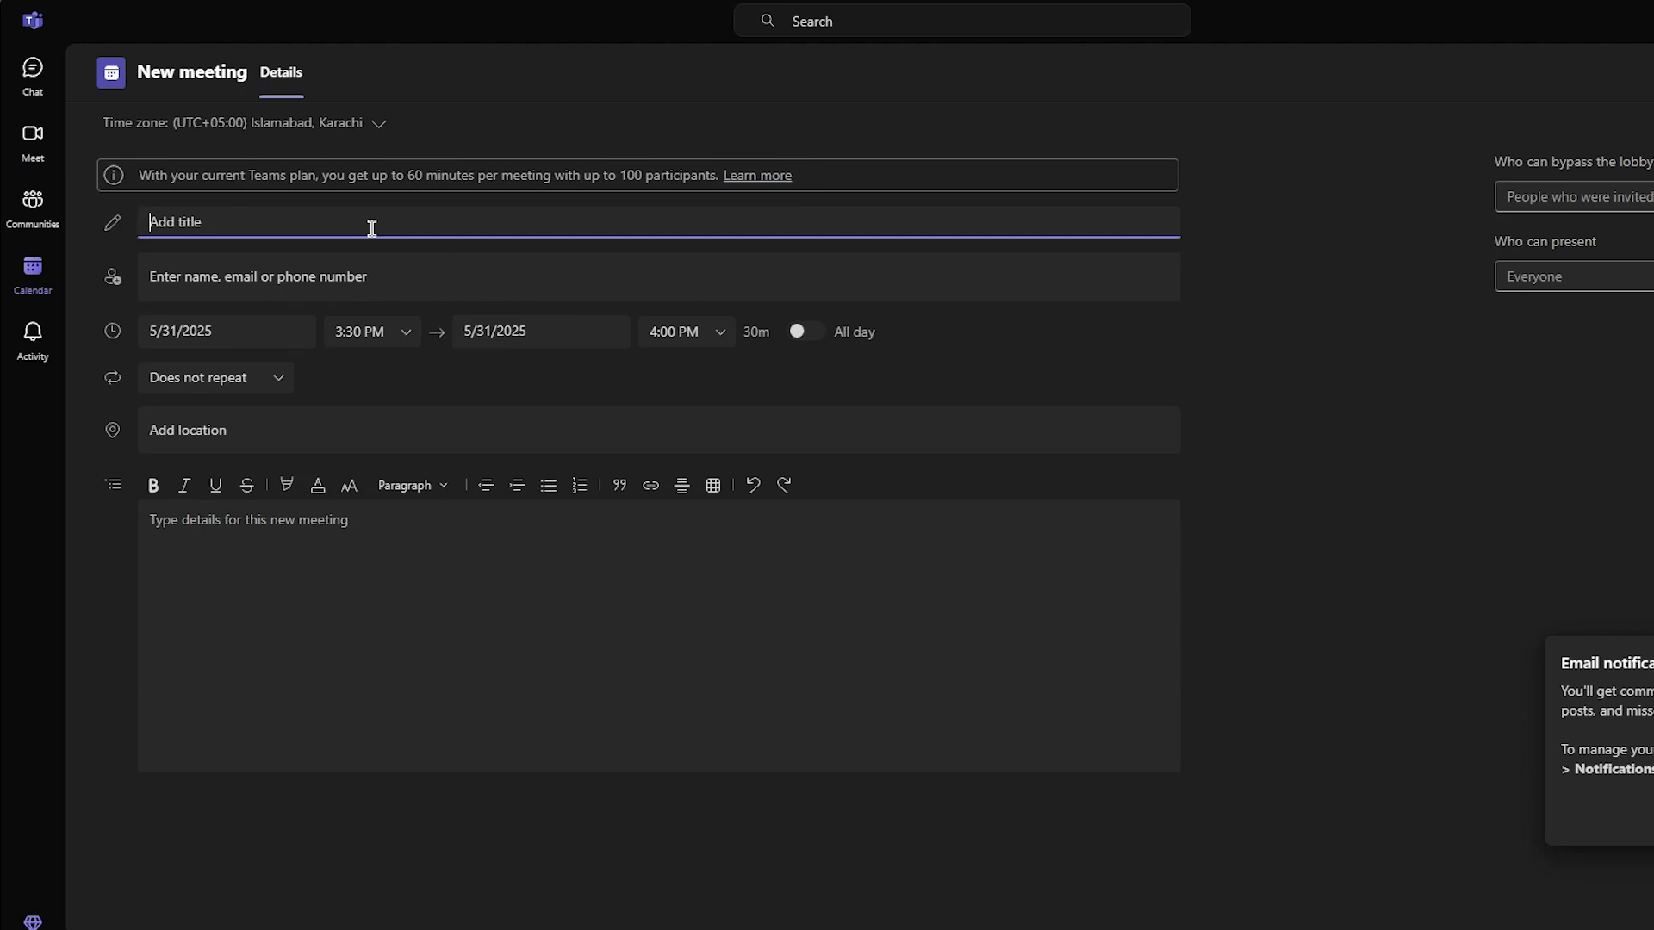
{"action": "left_click", "coordinate": [425, 276]}
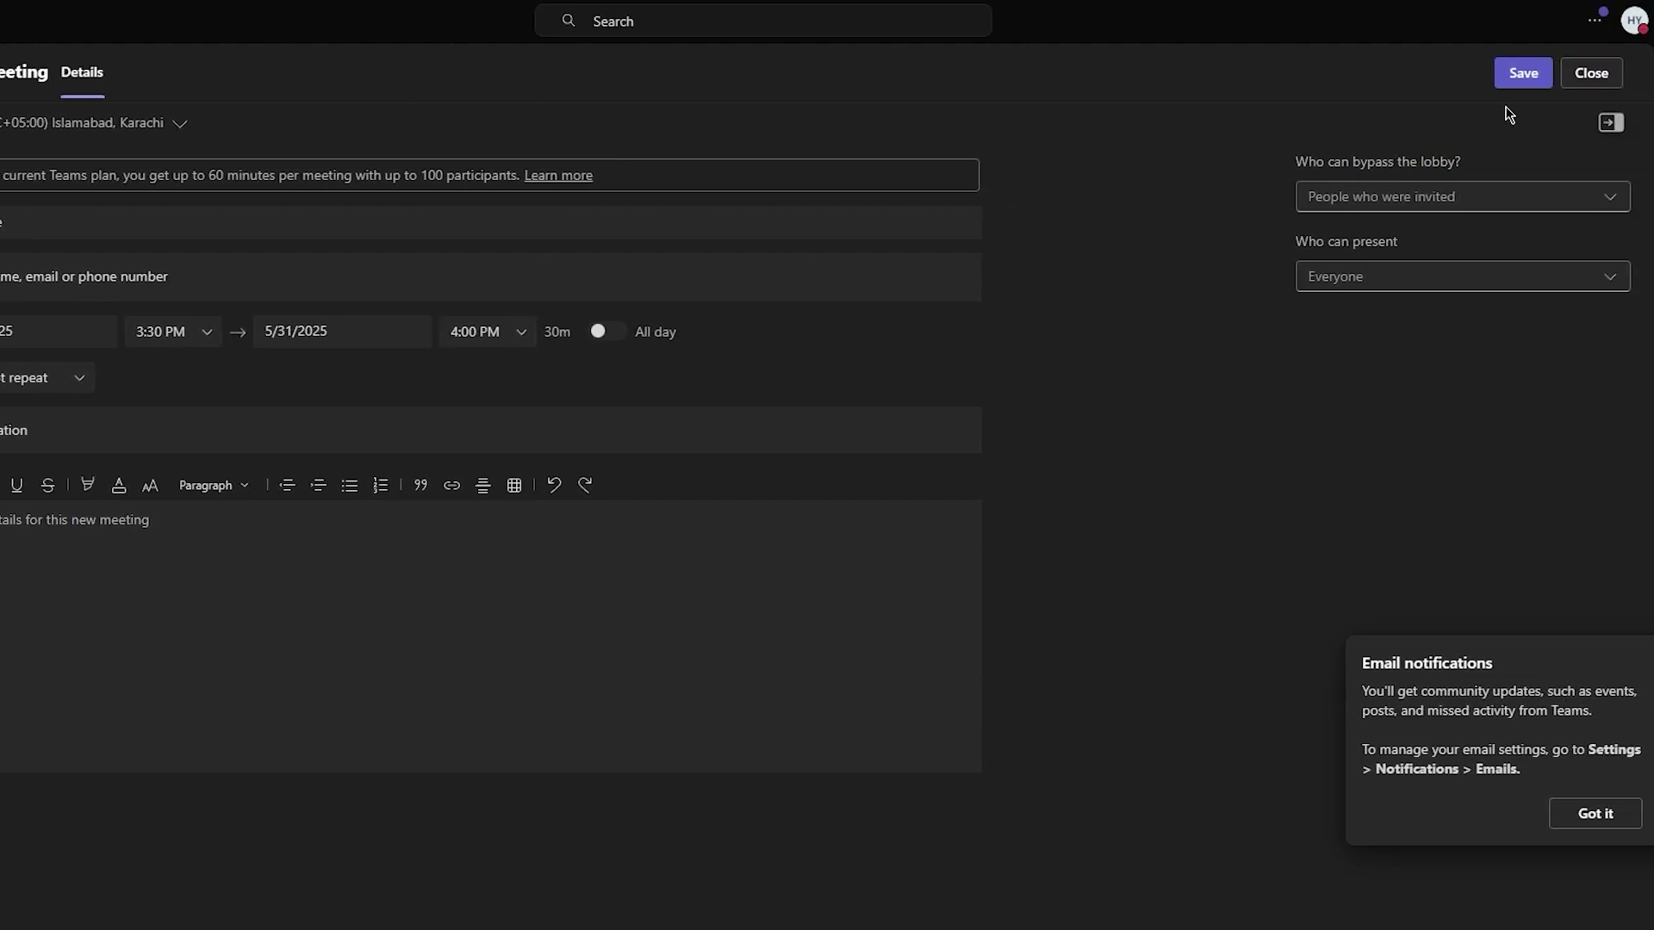
{"action": "left_click", "coordinate": [1653, 72]}
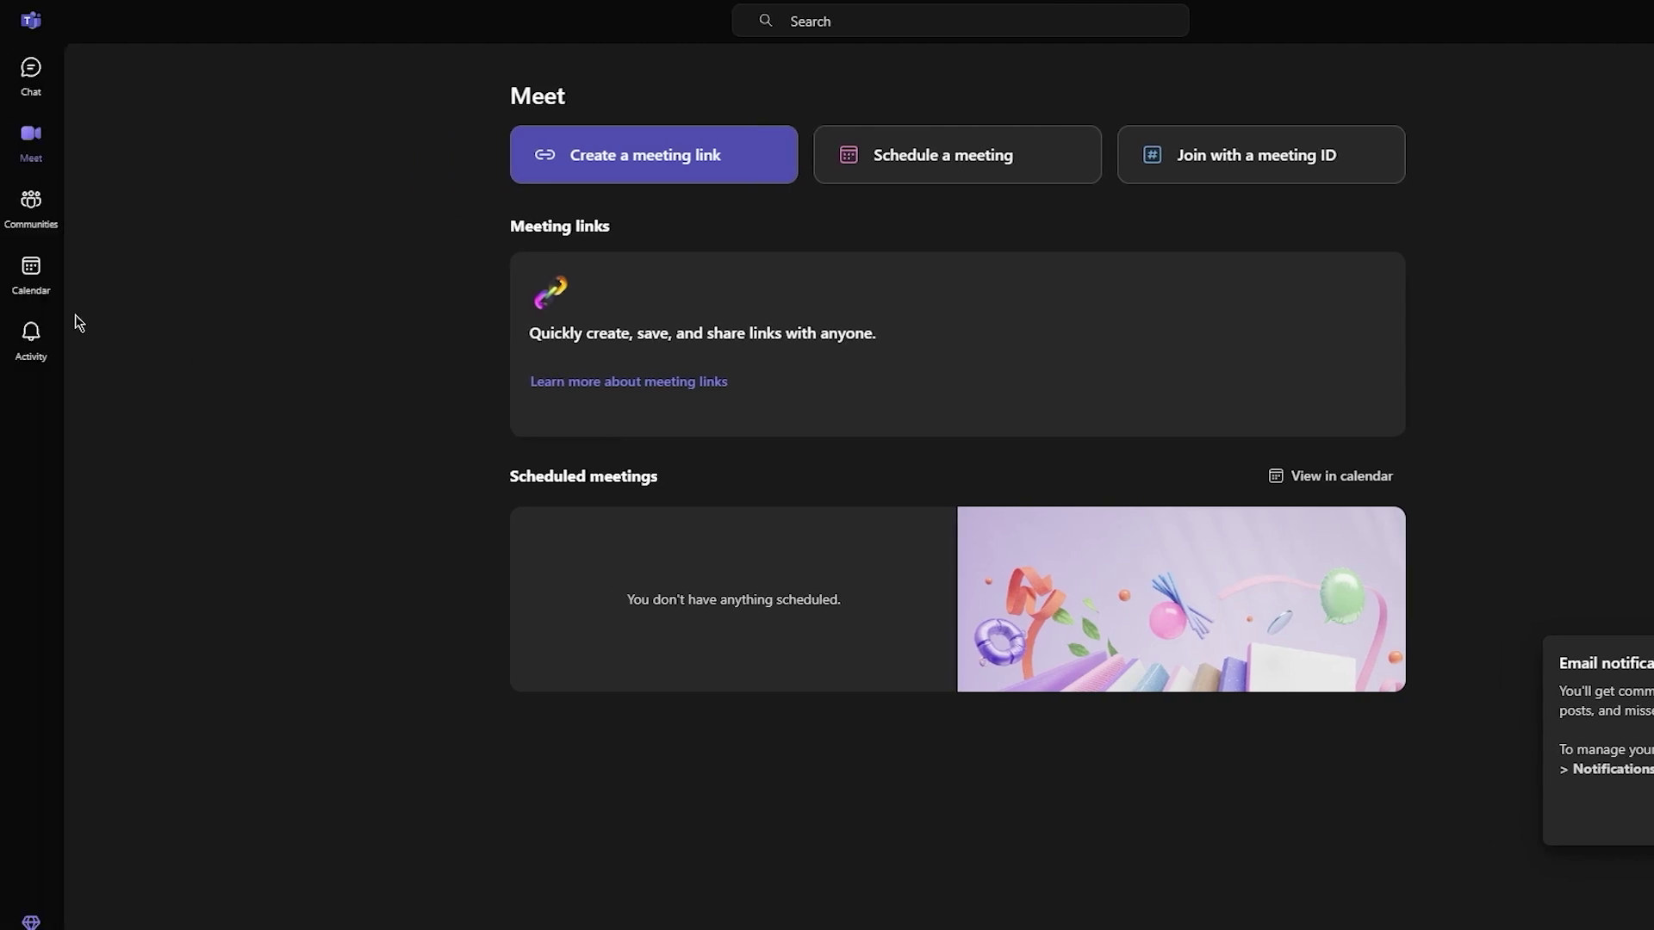
Switch to the empty Activity feed and show the Settings and more menu
{"action": "left_click", "coordinate": [32, 332]}
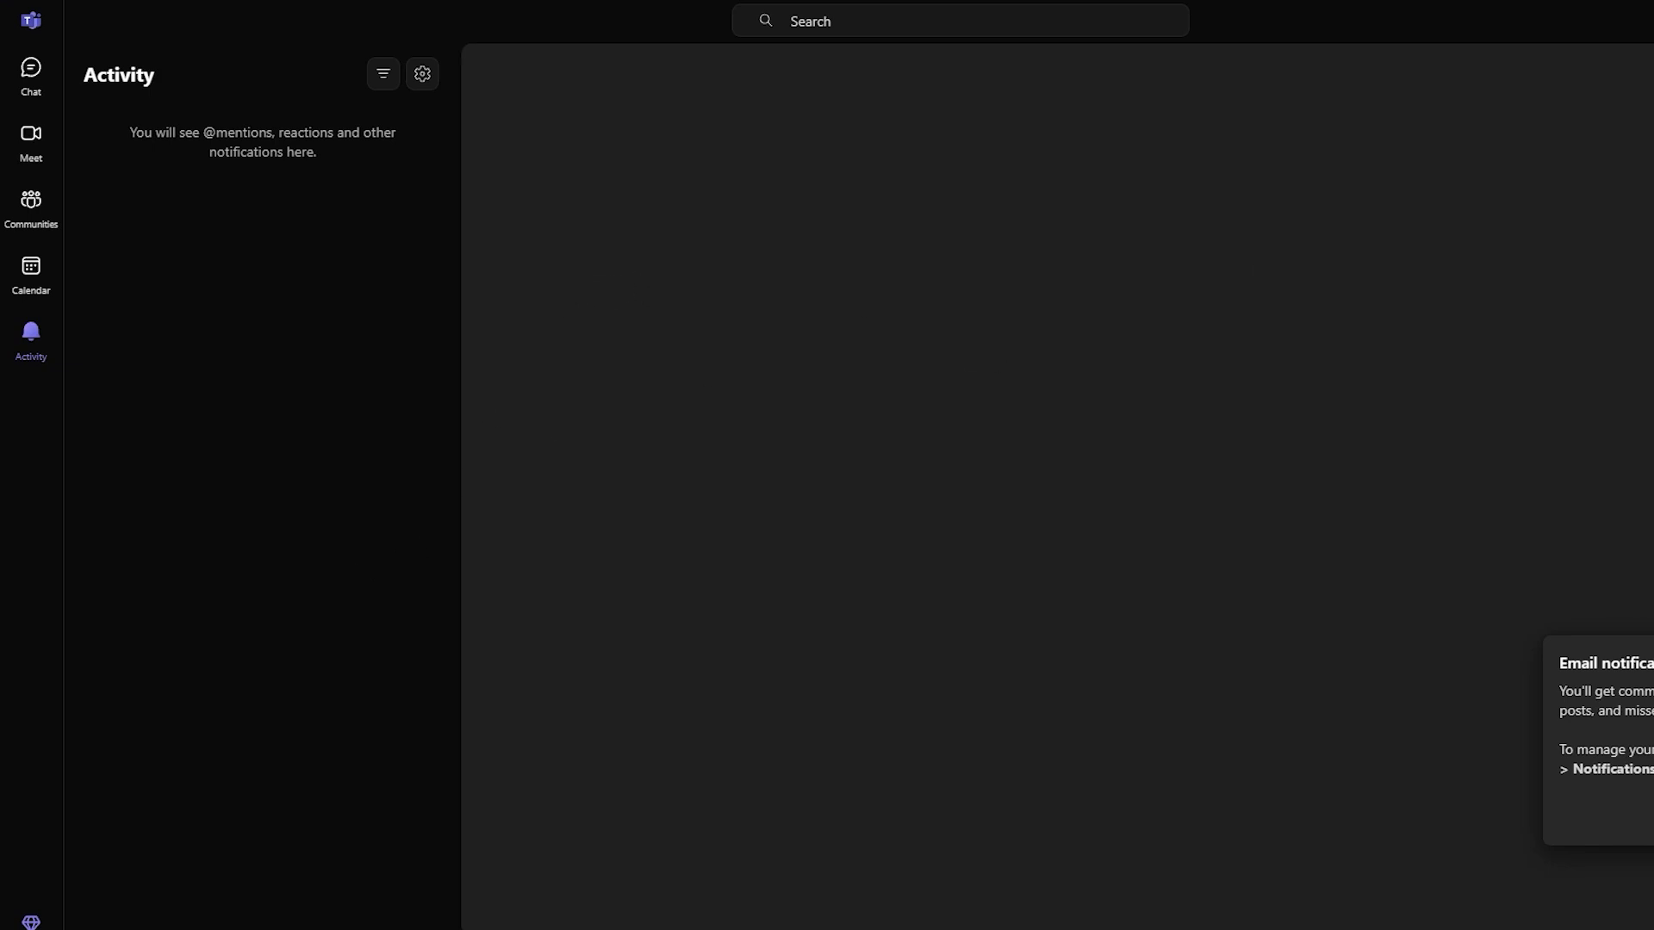
{"action": "left_click", "coordinate": [1653, 22]}
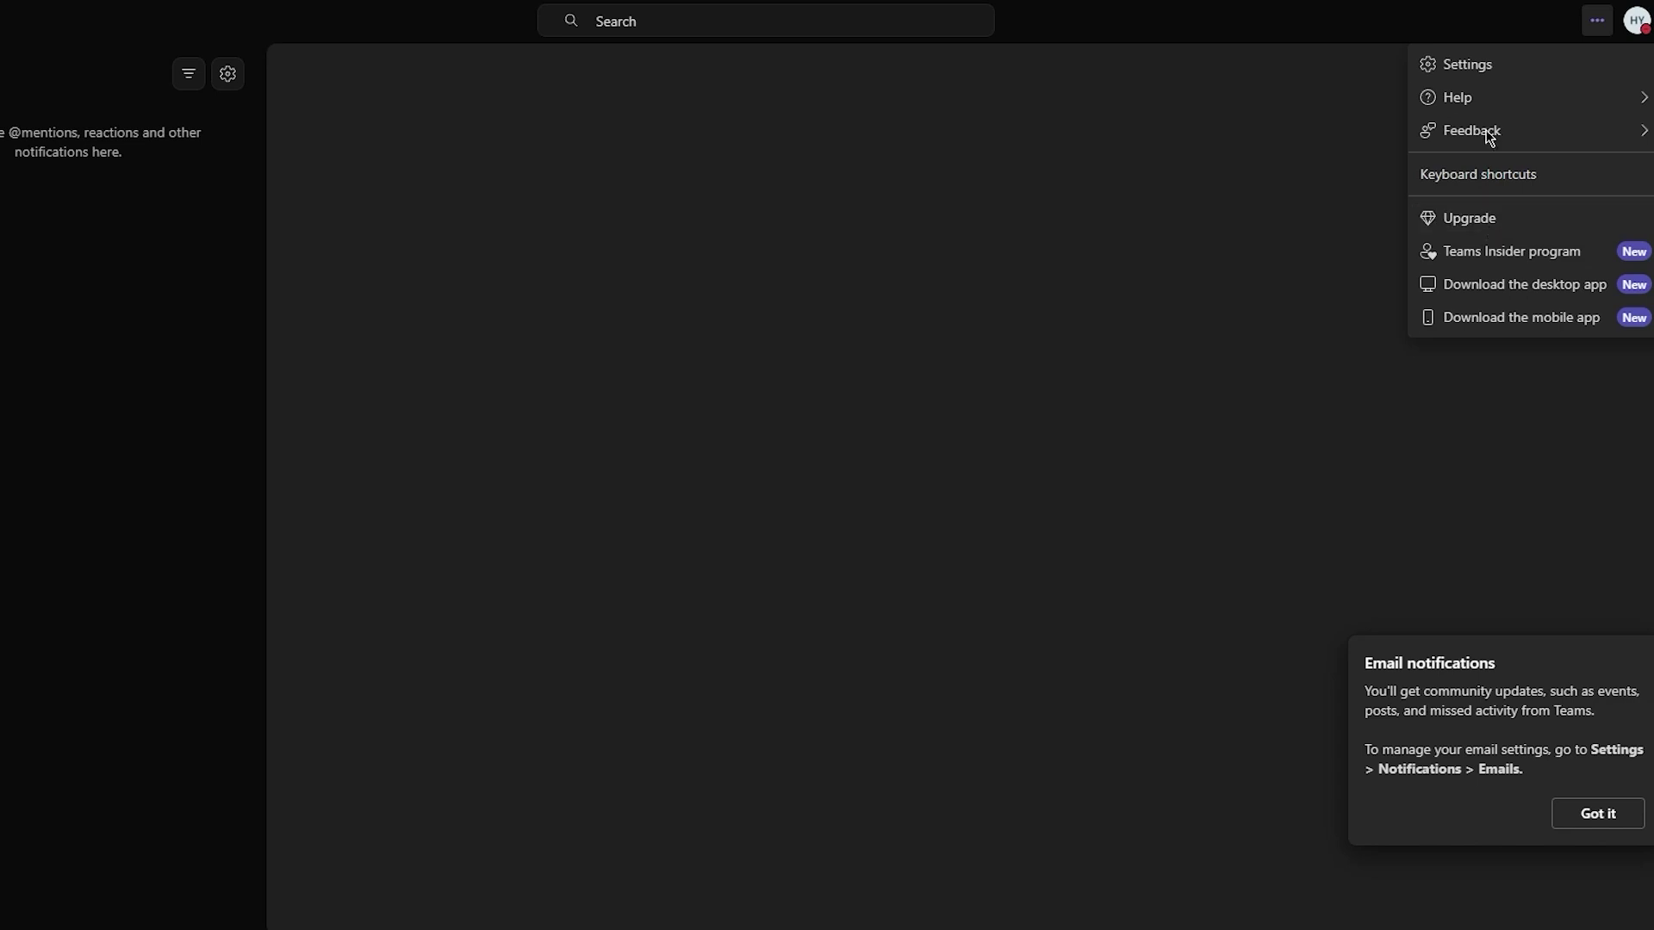
Switch to the Calendar view with its Join with an ID and Meet now options
{"action": "left_click", "coordinate": [12, 270]}
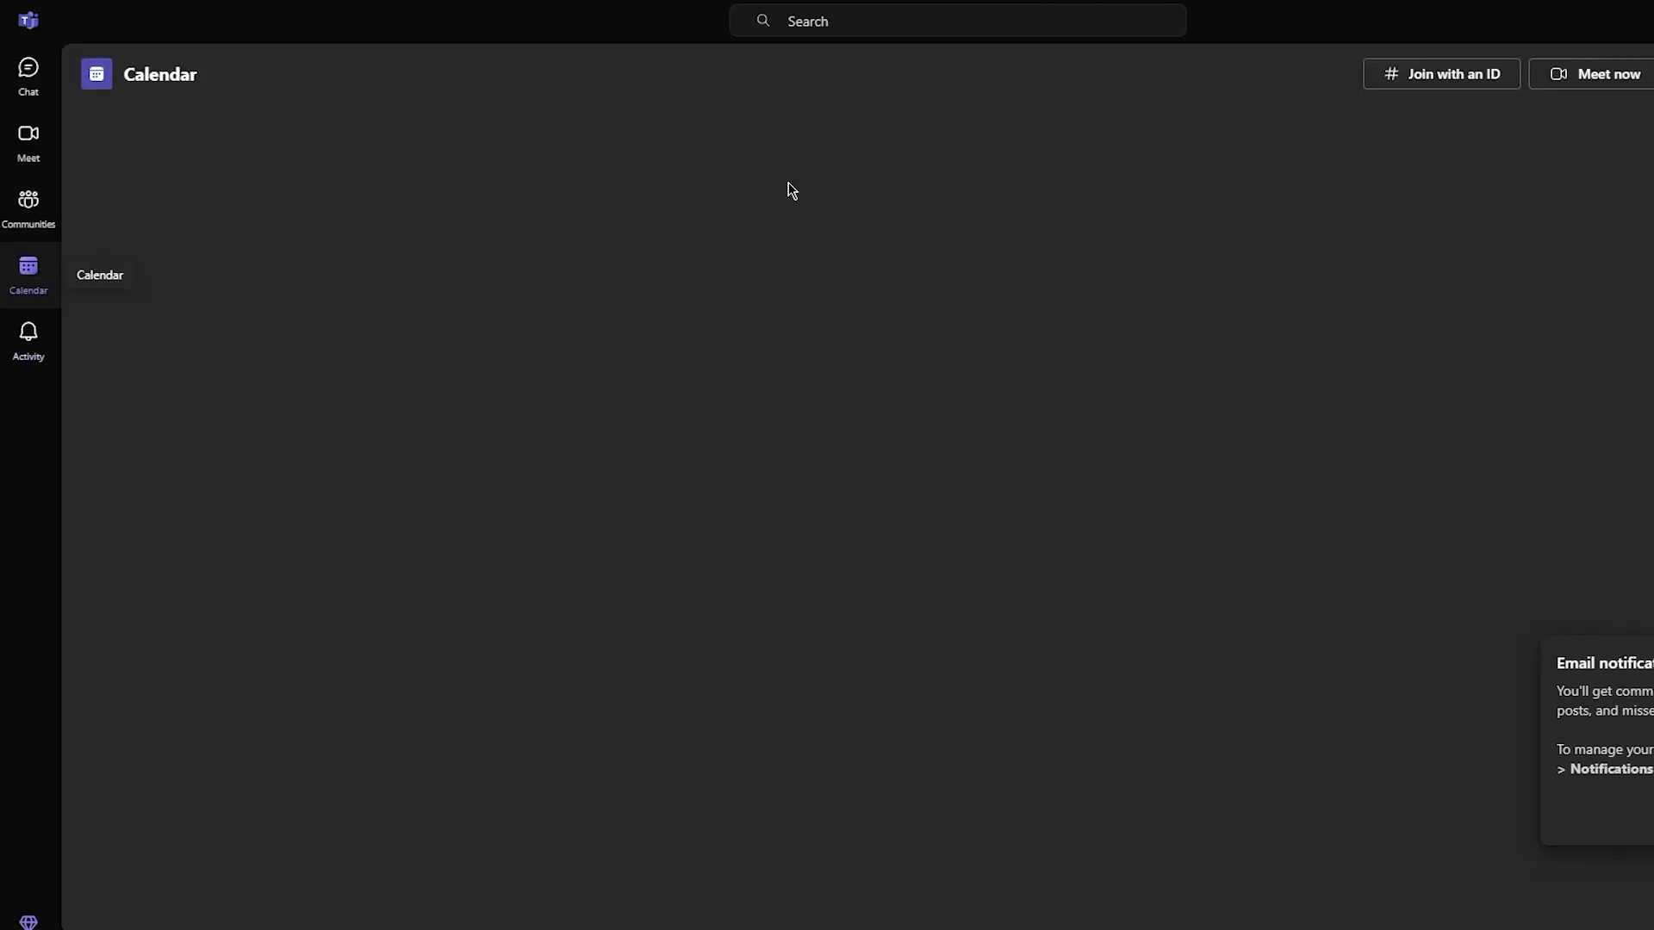